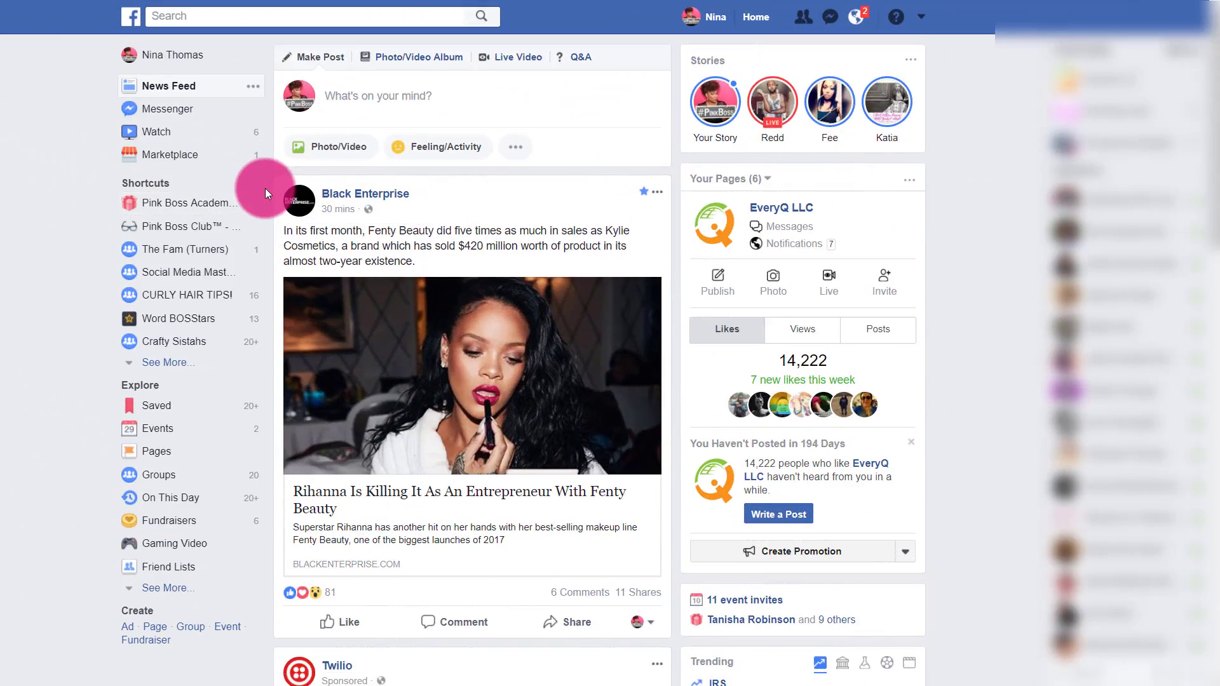
Open the full video settings from the Twilio Engage video's quality options in the news feed
scroll(265, 188, "down", 2)
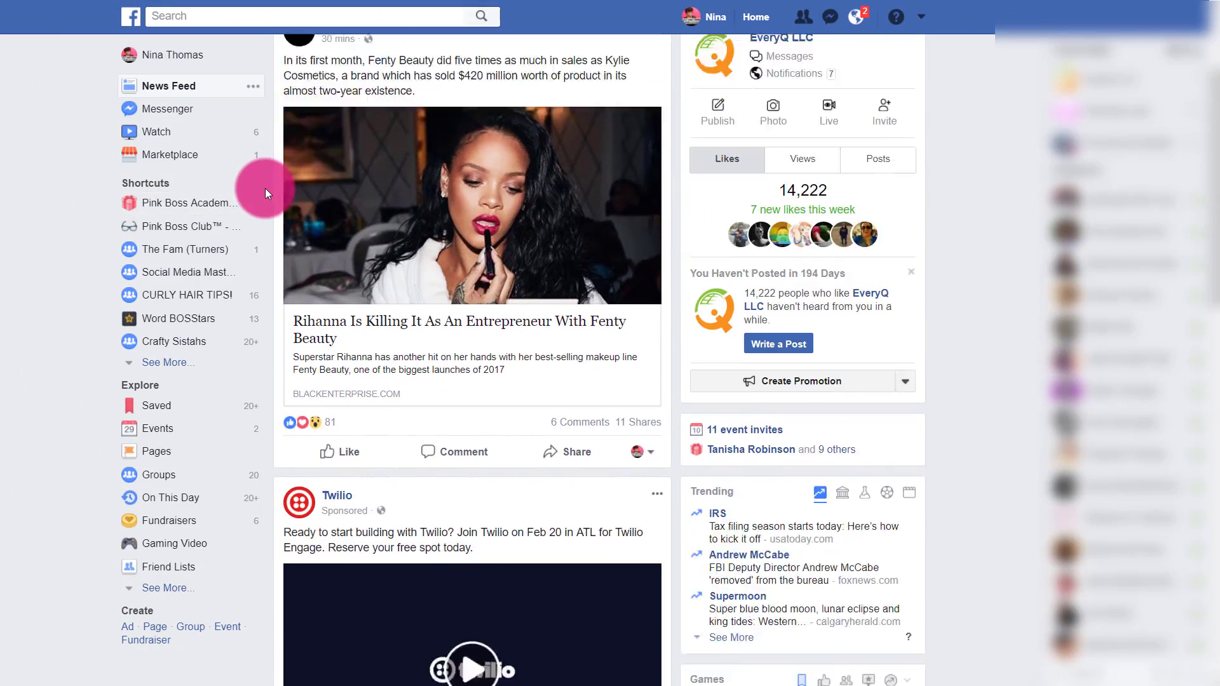
scroll(265, 188, "down", 7)
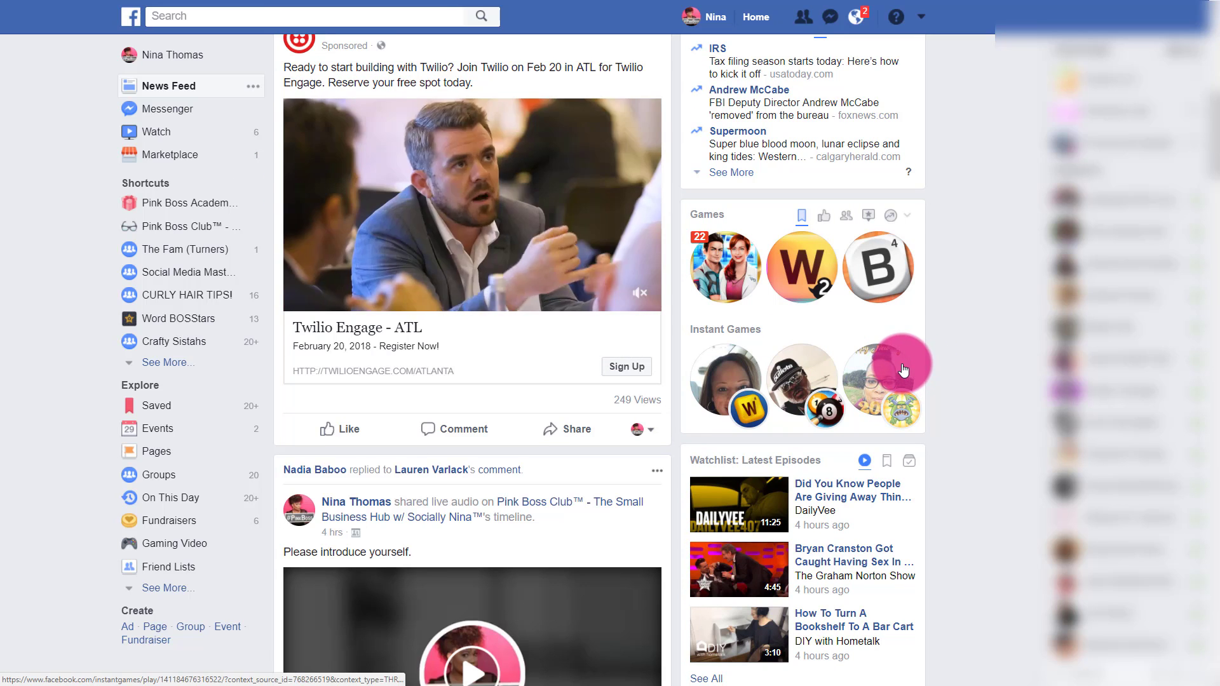
left_click(901, 350)
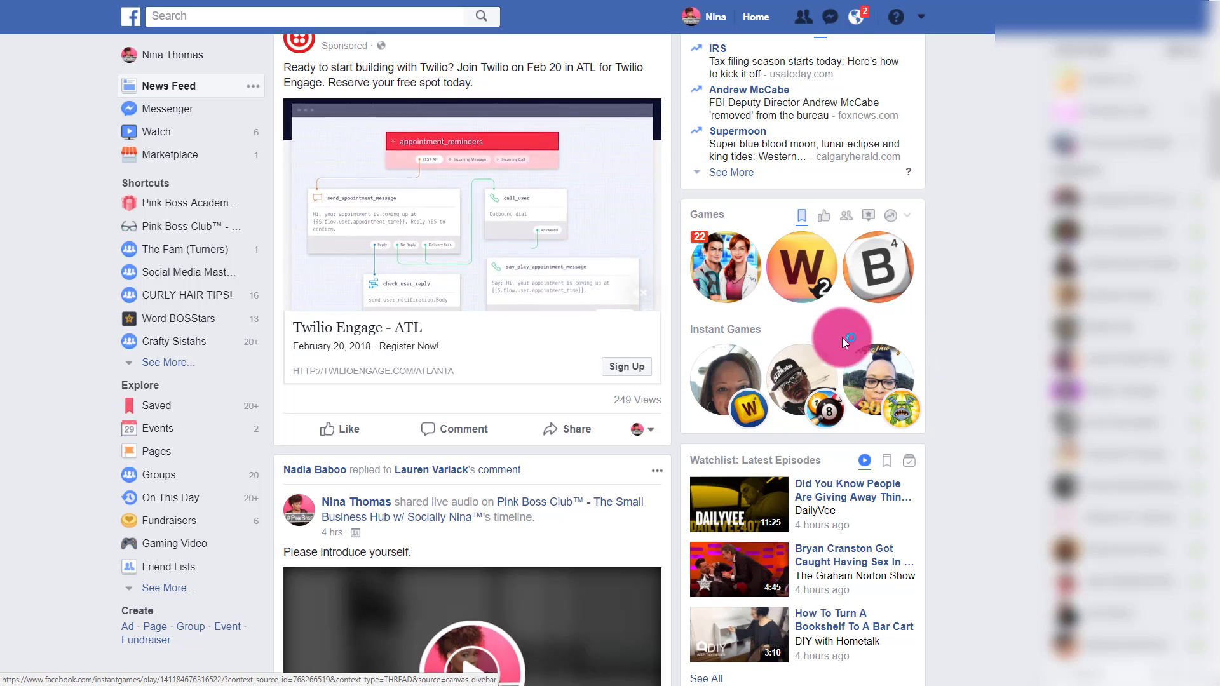
left_click(552, 294)
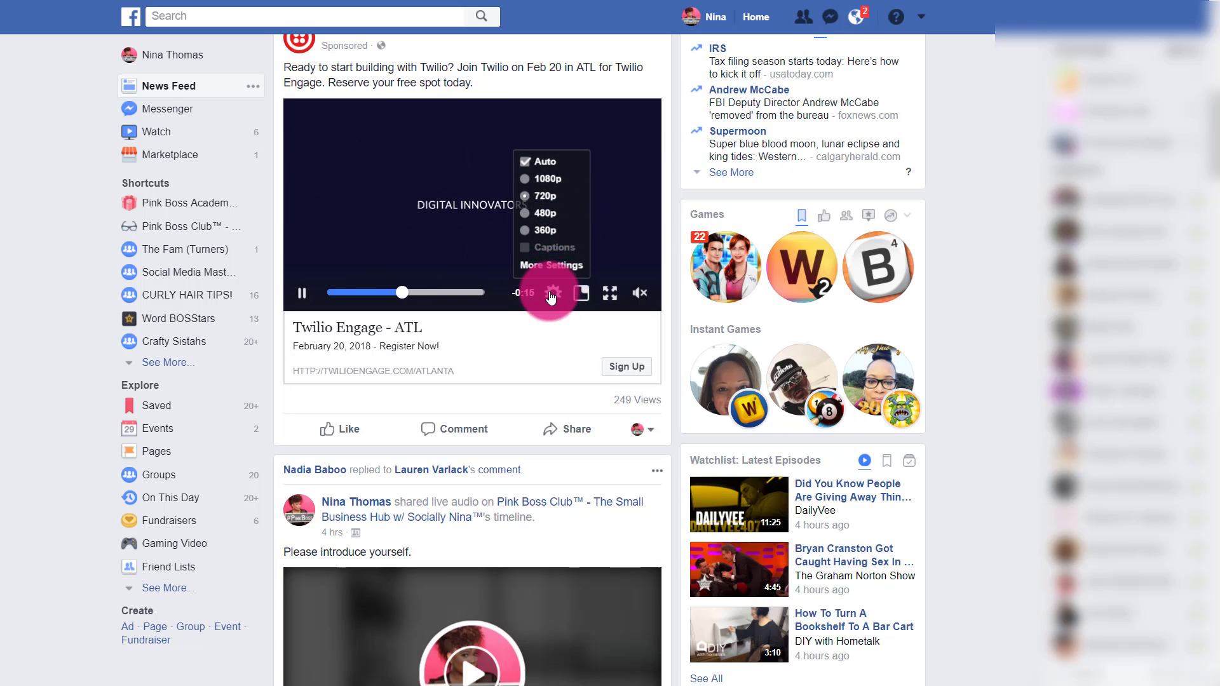
left_click(552, 266)
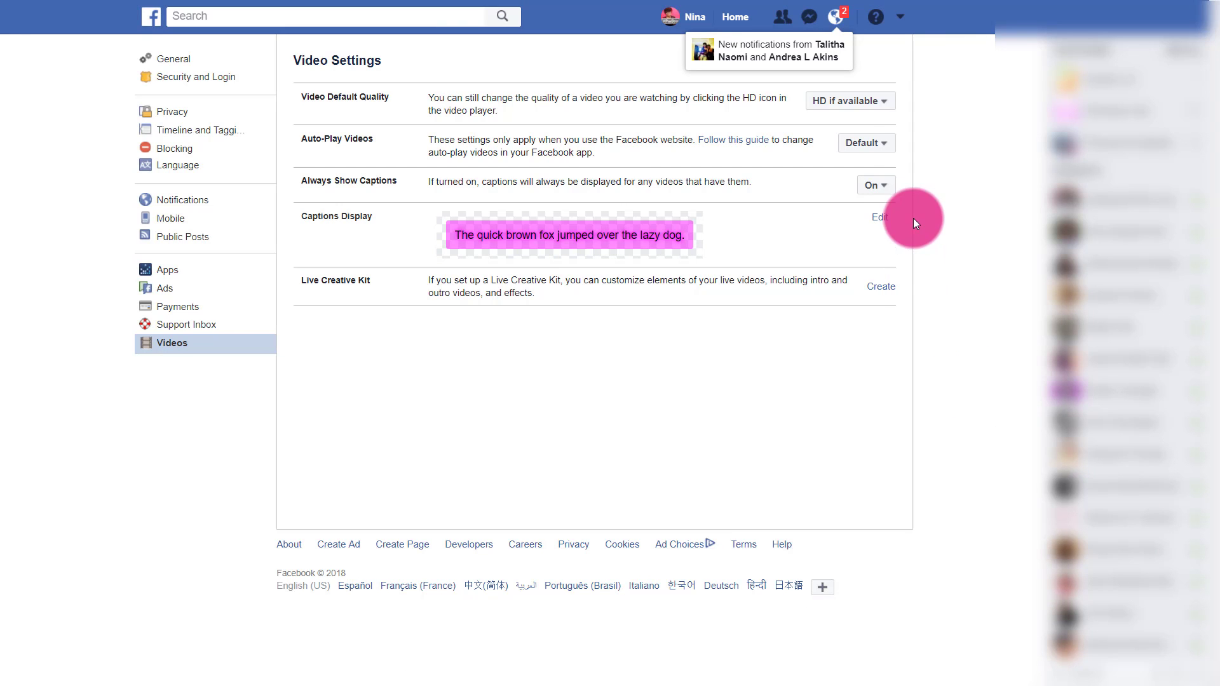
Look over the account options and the choices for Always Show Captions without changing them
left_click(898, 21)
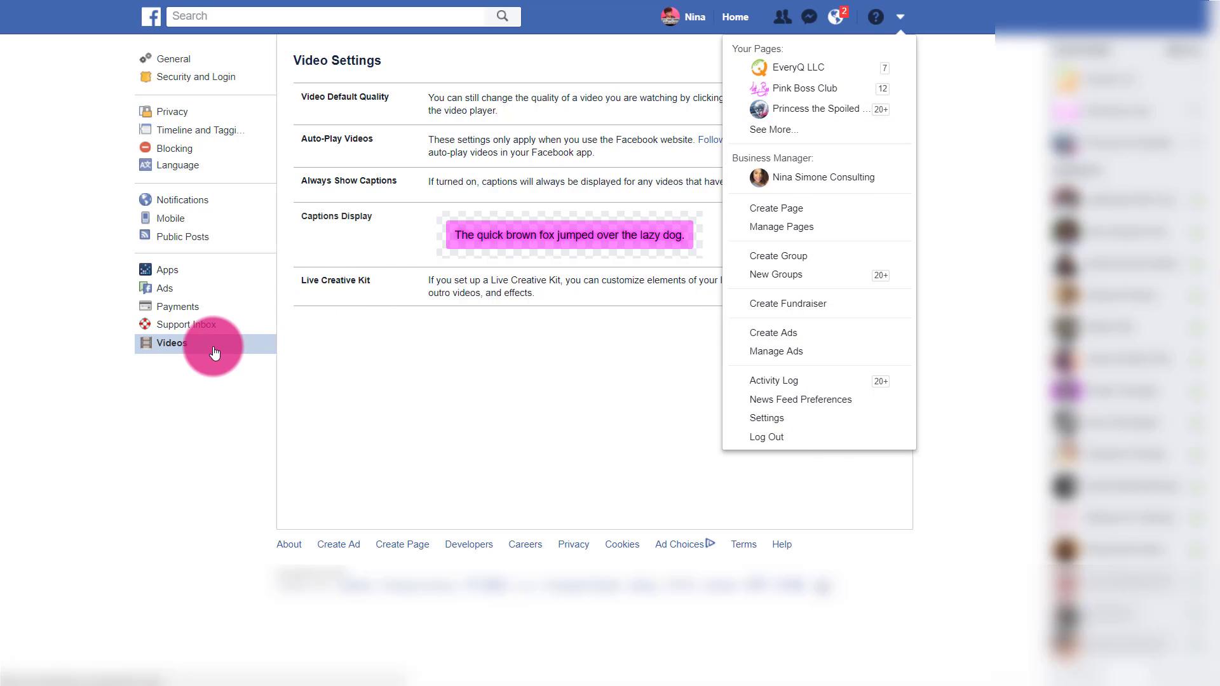
left_click(370, 386)
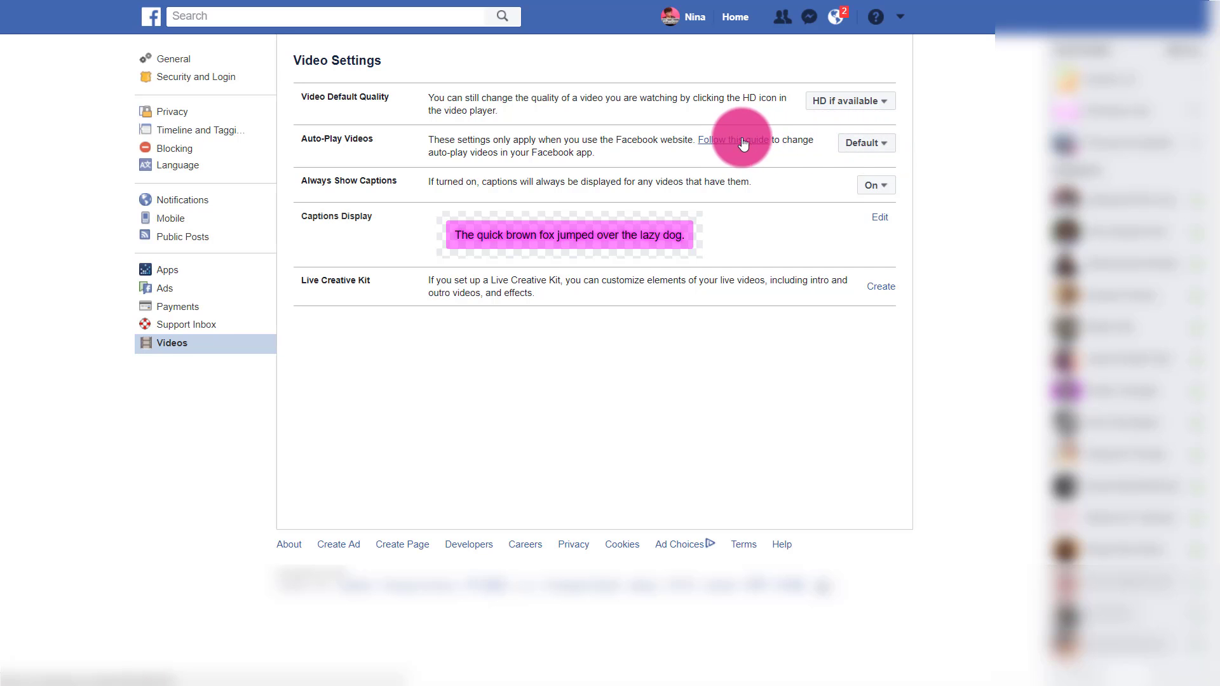
left_click(877, 185)
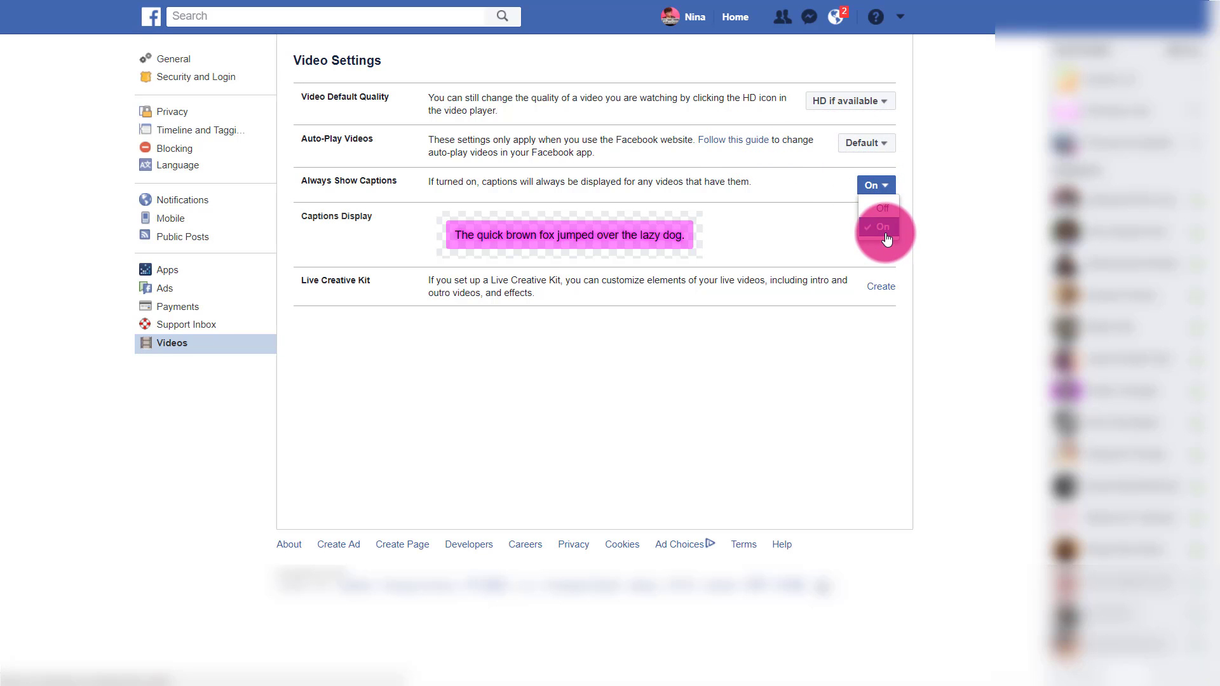
left_click(921, 244)
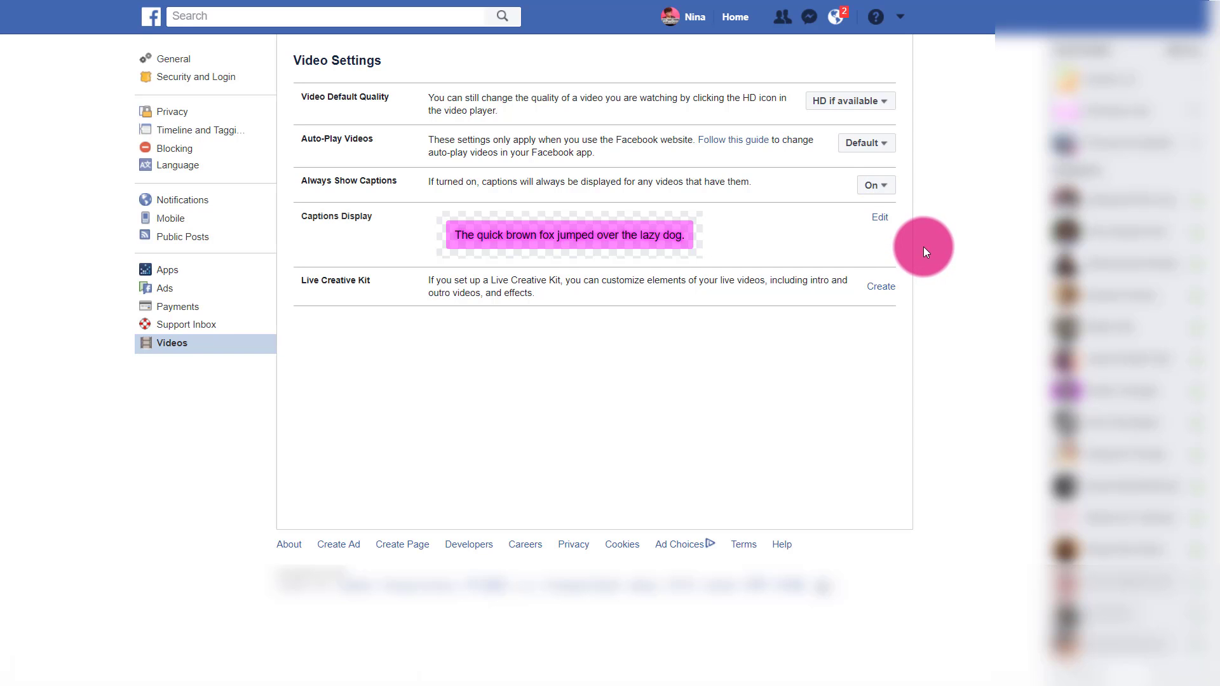
Examine the Captions Display options for background color, opacity, text color and text size, and leave without saving
left_click(883, 224)
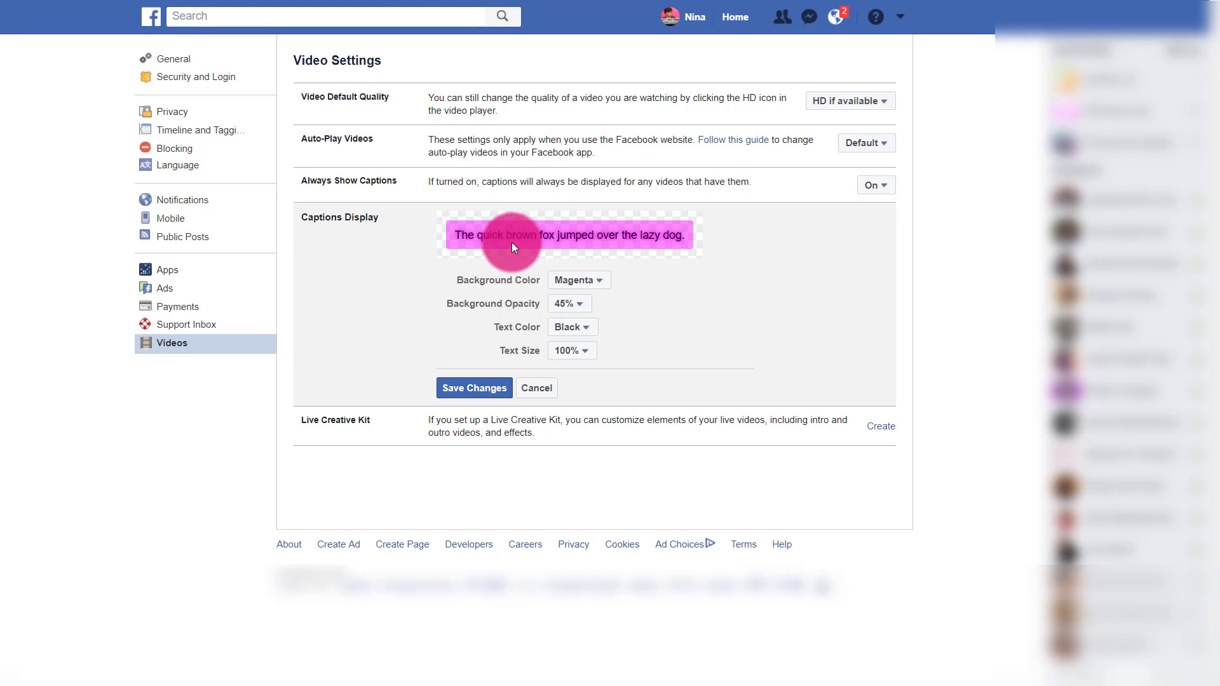
left_click(586, 280)
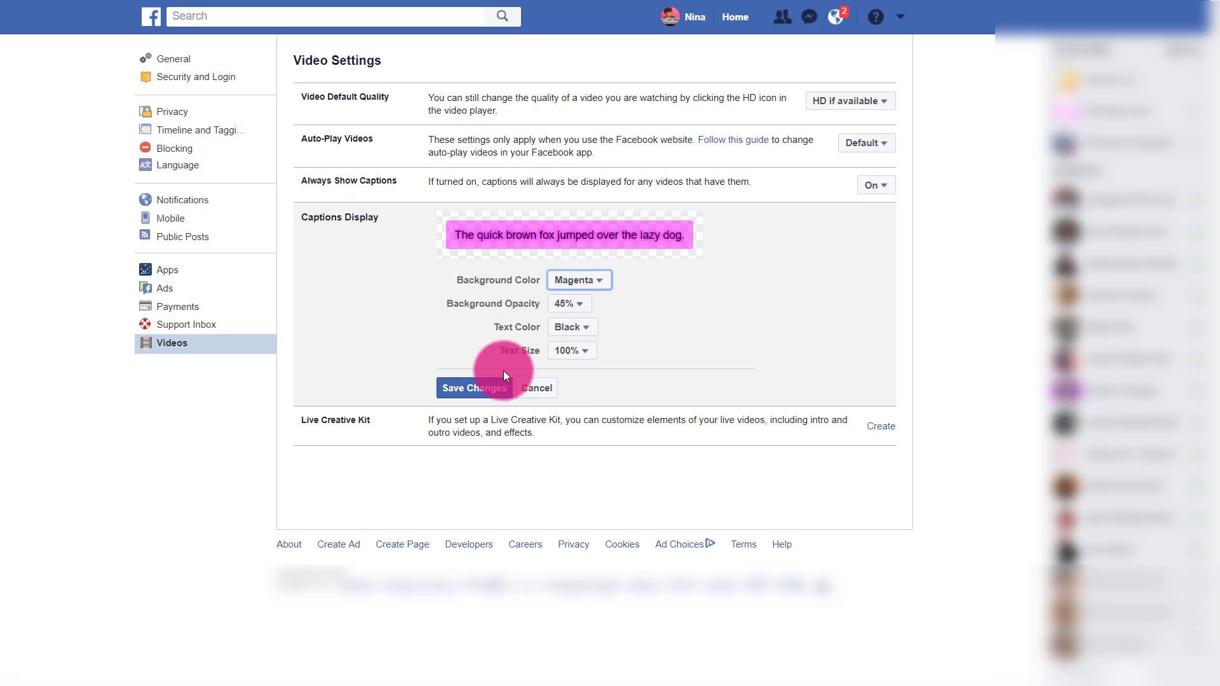
left_click(544, 395)
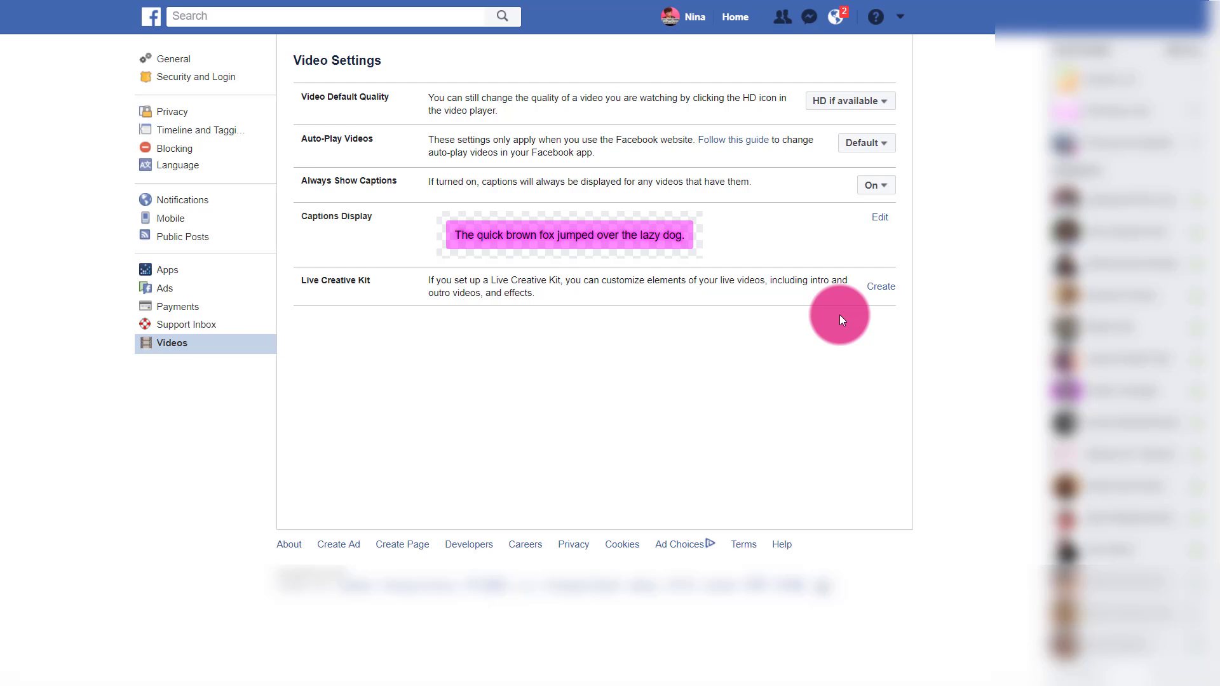
Start a Live Creative Kit for the personal profile and upload the wide Socially Nina logo PNG as its art
left_click(880, 287)
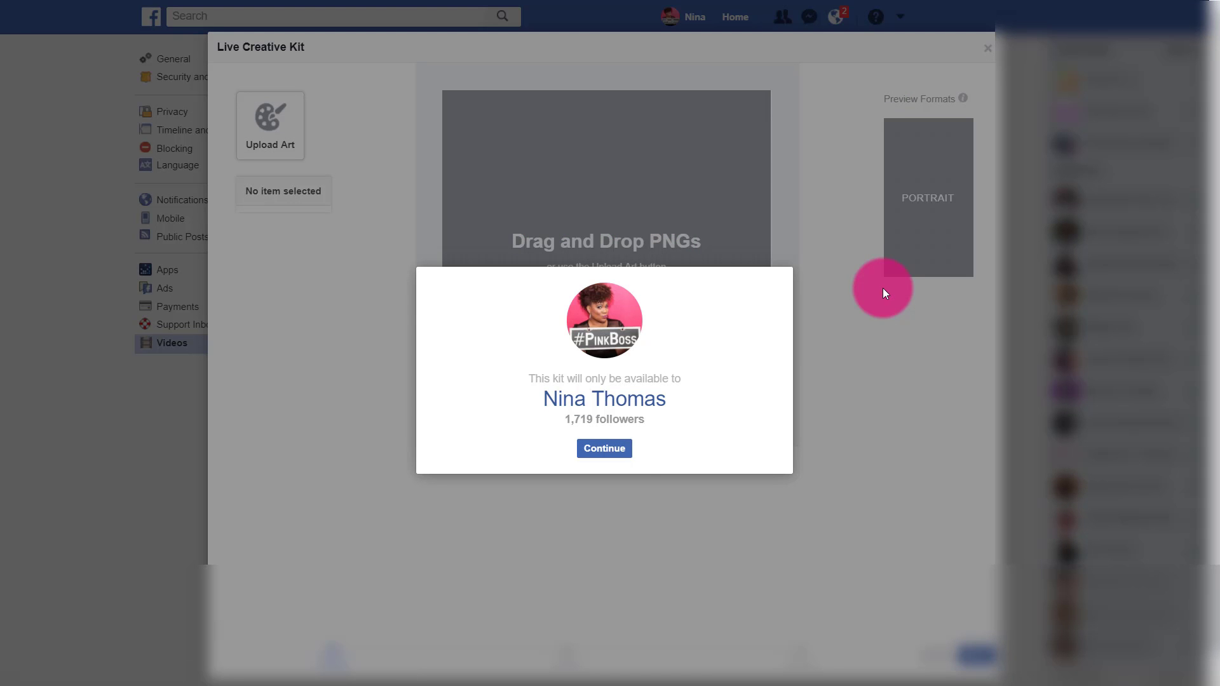
left_click(604, 448)
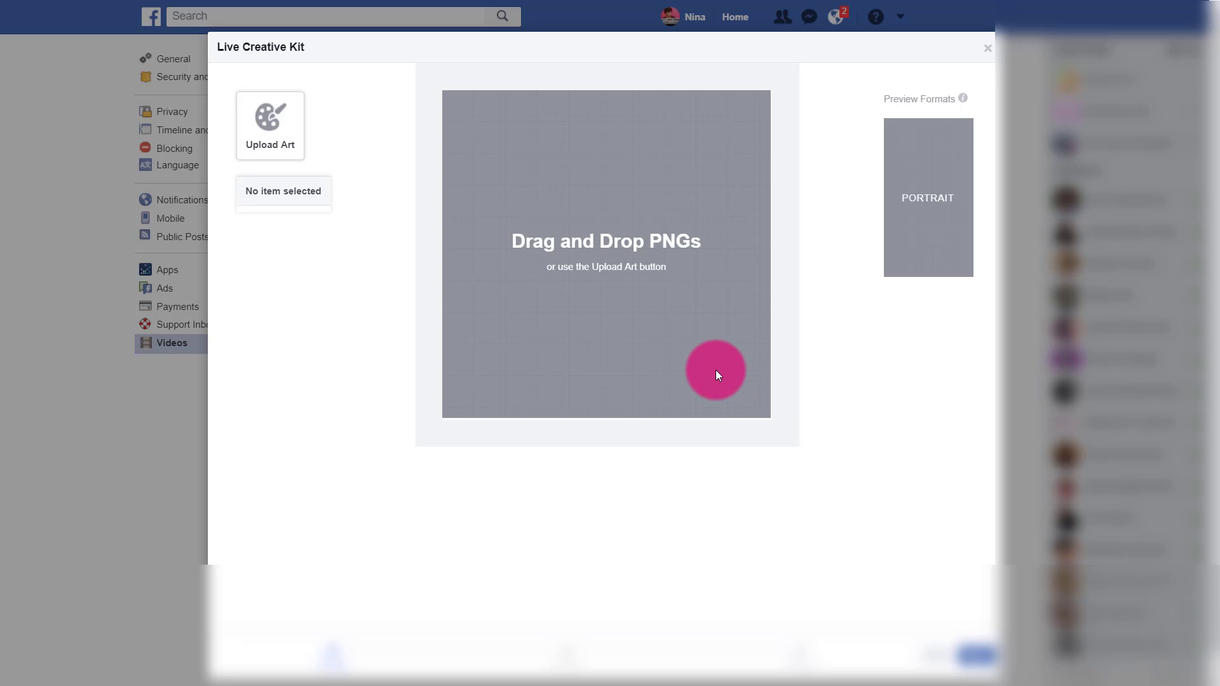
left_click(251, 127)
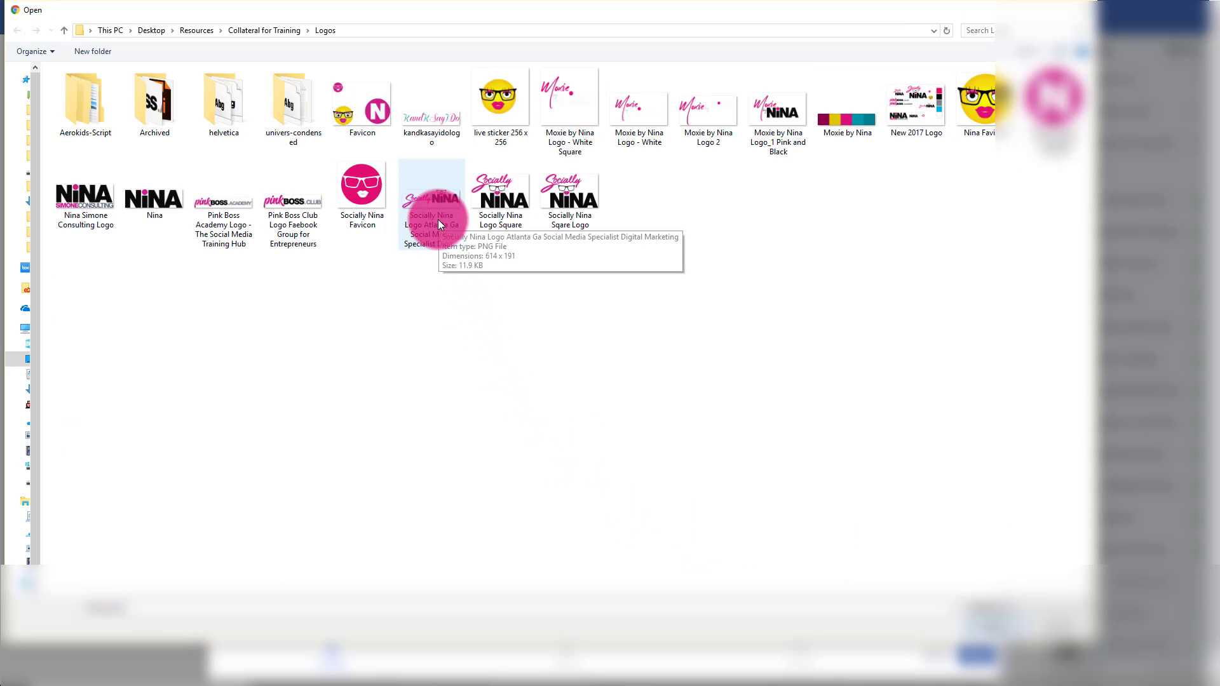
left_click(367, 216)
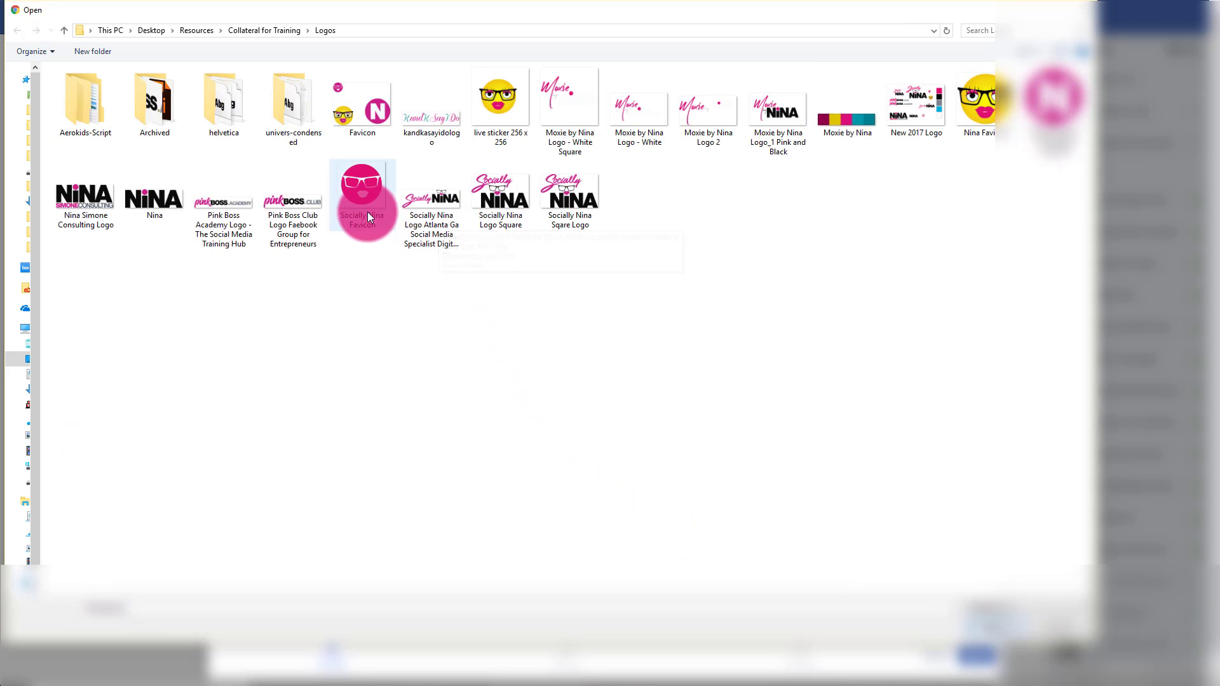
left_click(428, 197)
double_click(428, 196)
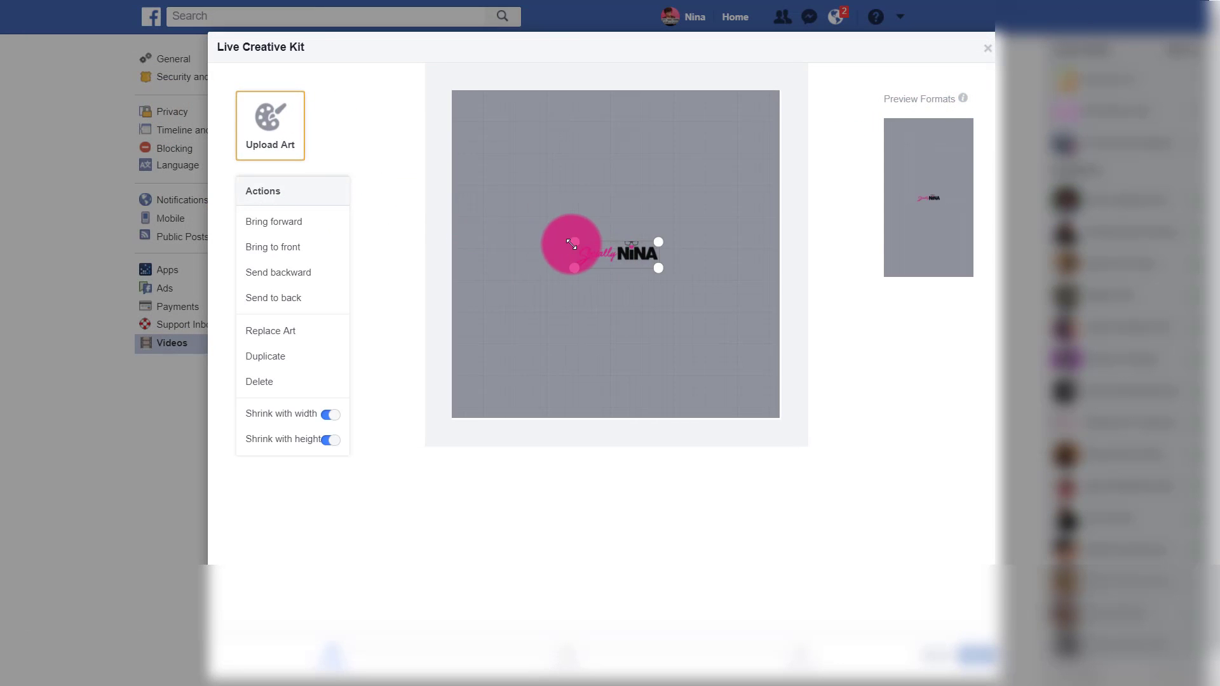
Enlarge the Socially Nina logo and place it in the upper-right corner of the art canvas
left_click_drag(593, 258, 639, 116)
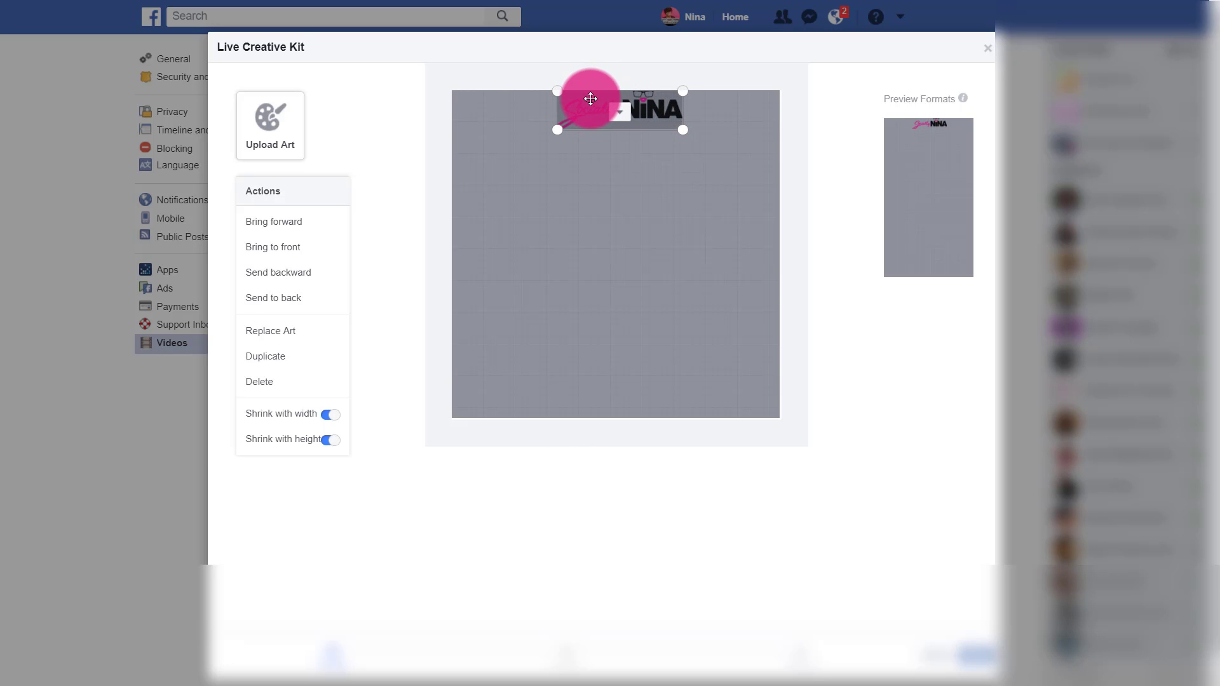
left_click_drag(591, 107, 690, 108)
left_click(681, 201)
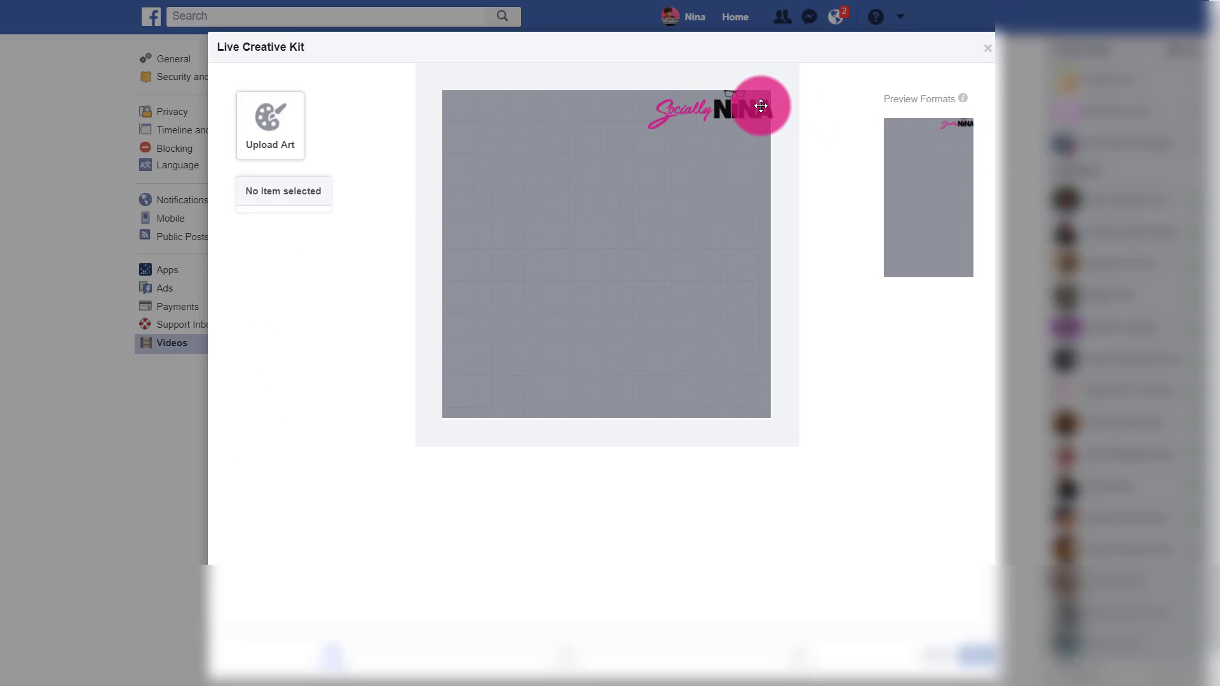
Shift the logo slightly below the canvas's top edge and enlarge it a little toward its lower-left corner
mouse_move(962, 100)
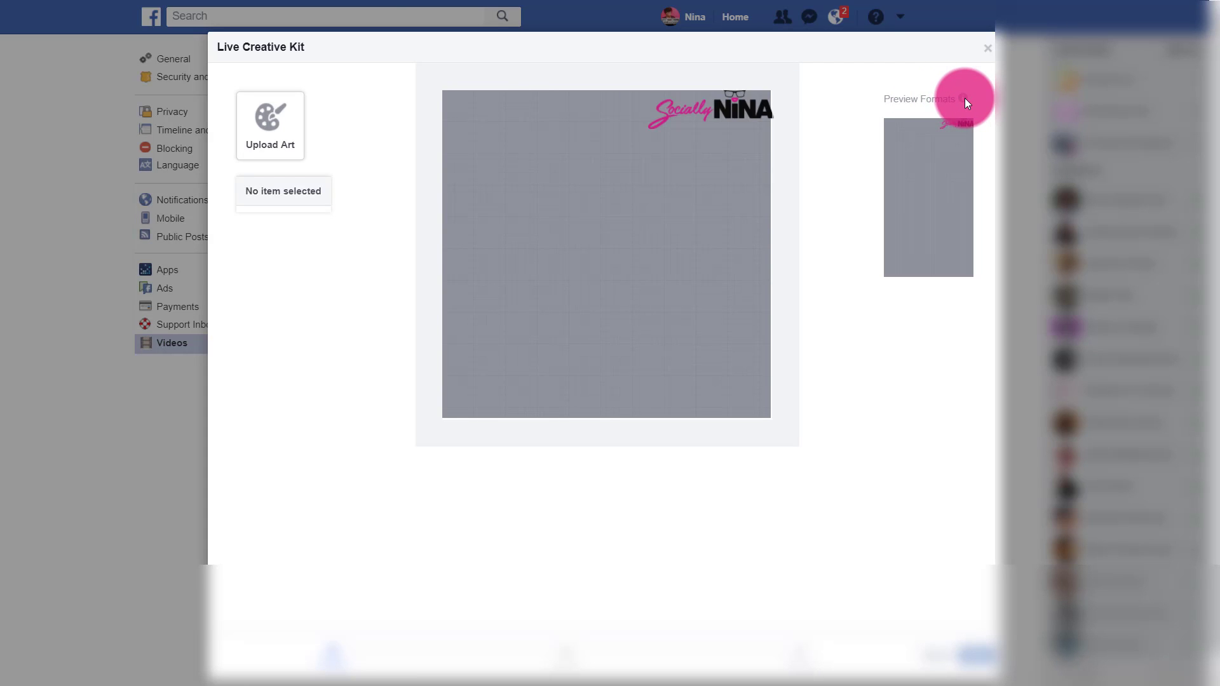
mouse_move(902, 124)
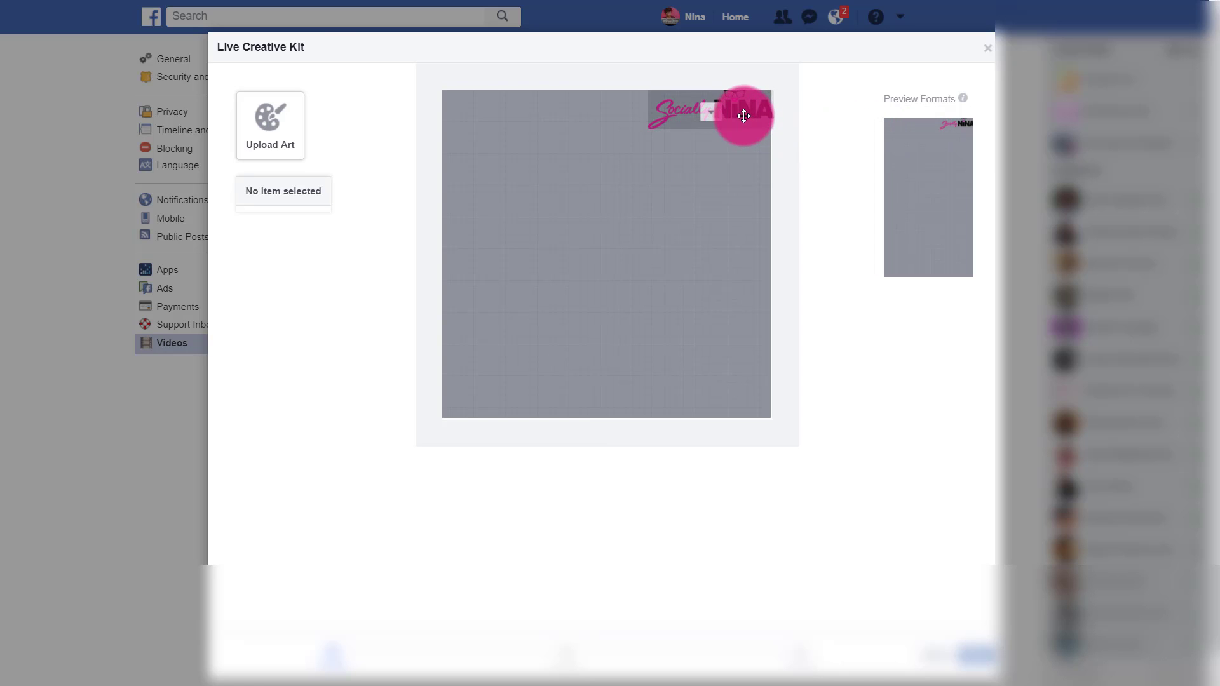
left_click_drag(741, 114, 737, 125)
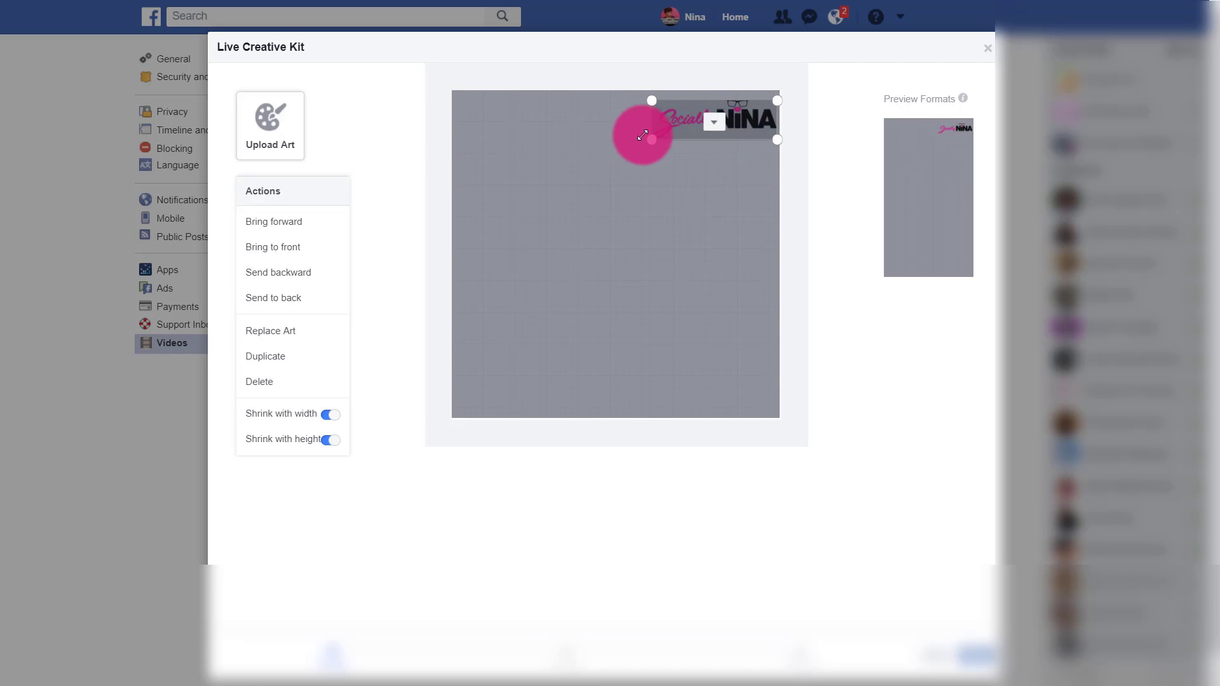
left_click_drag(646, 138, 637, 144)
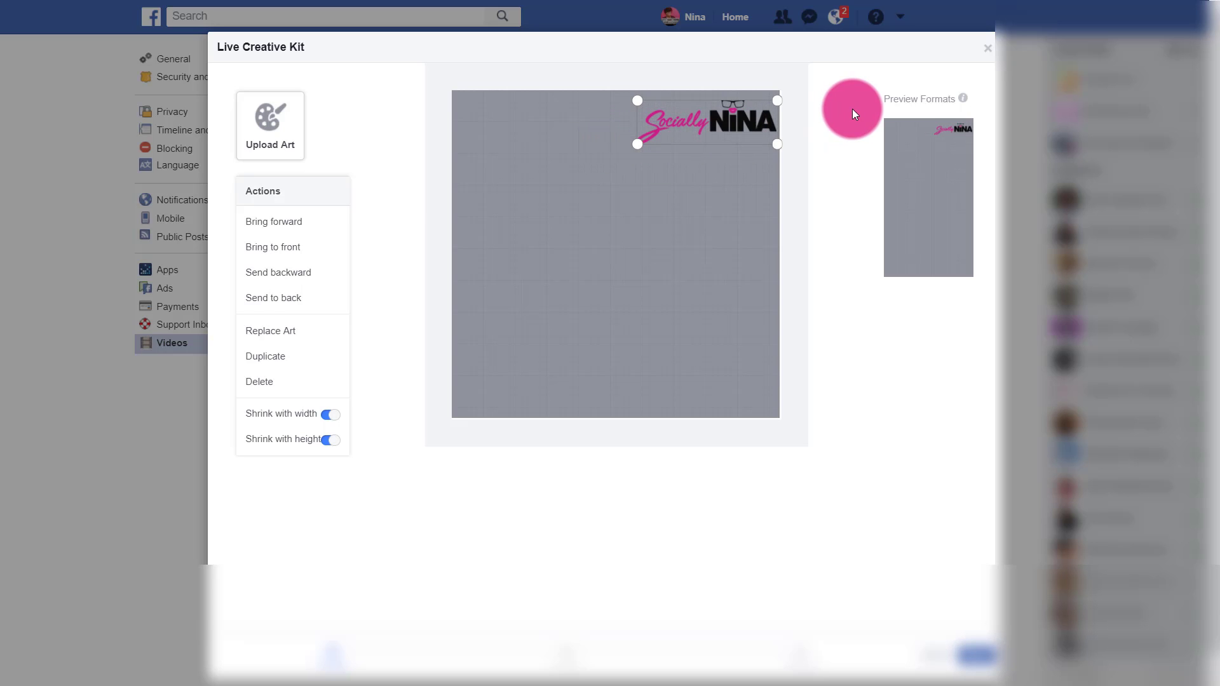
Look over the arrangement and shrink options for the logo and preview it in the portrait phone format
left_click(707, 133)
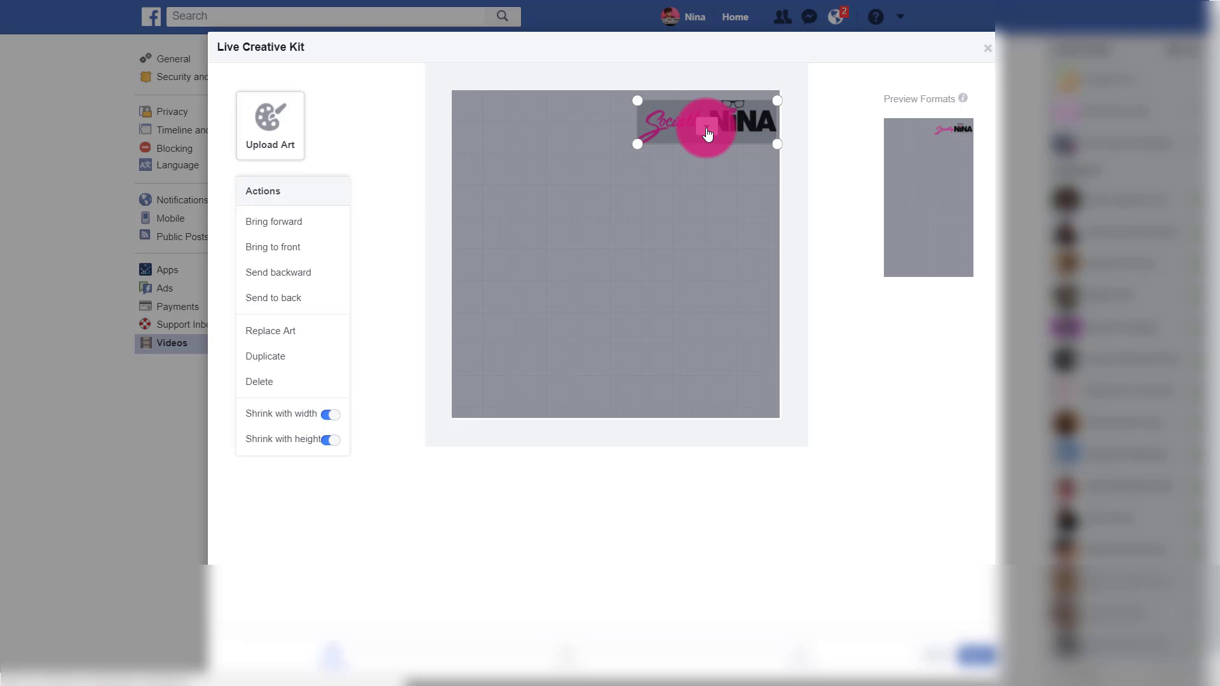
left_click(707, 131)
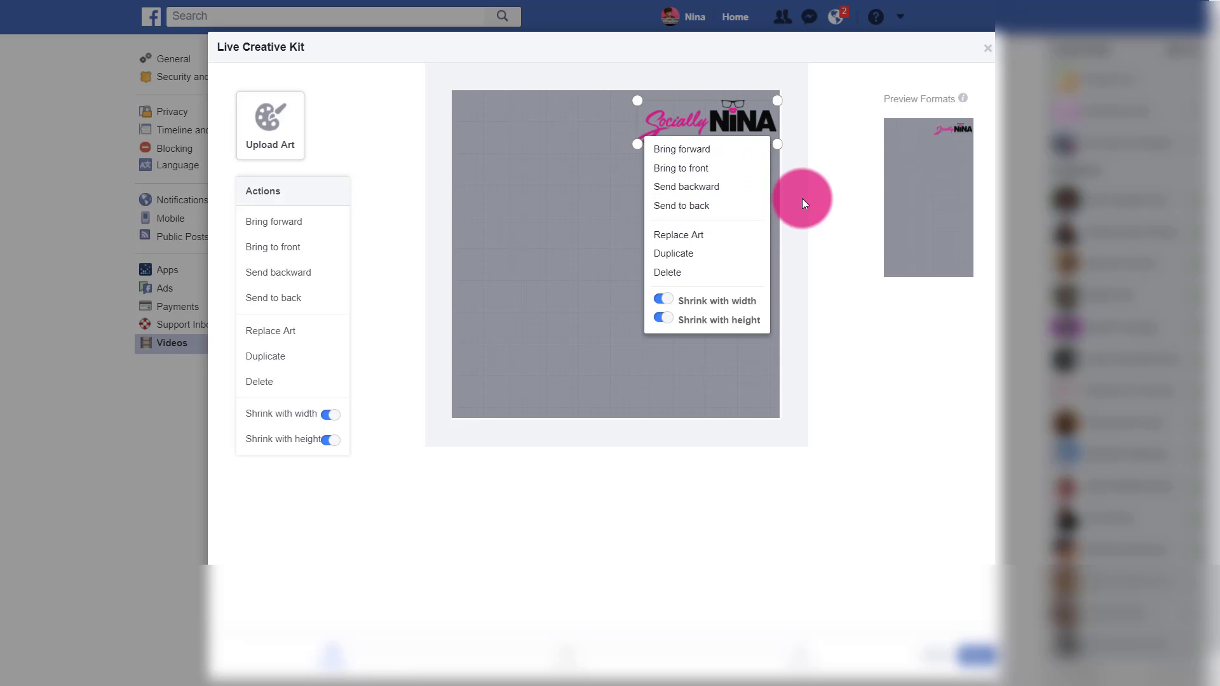
left_click(824, 199)
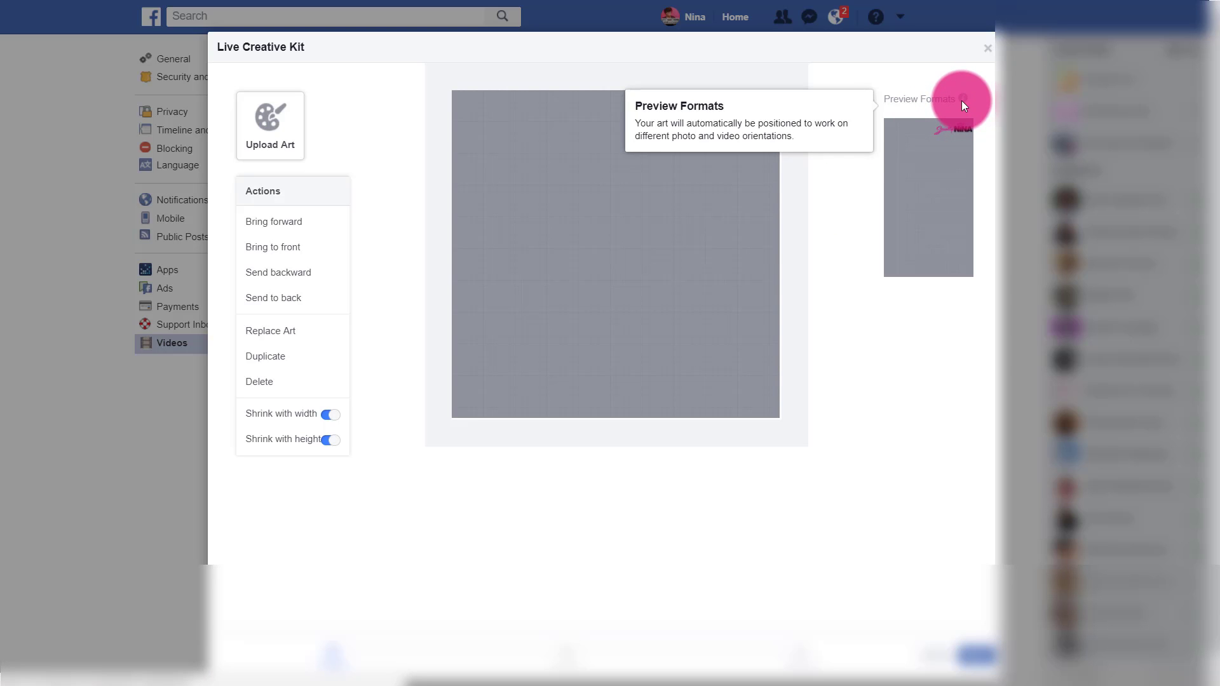
mouse_move(959, 144)
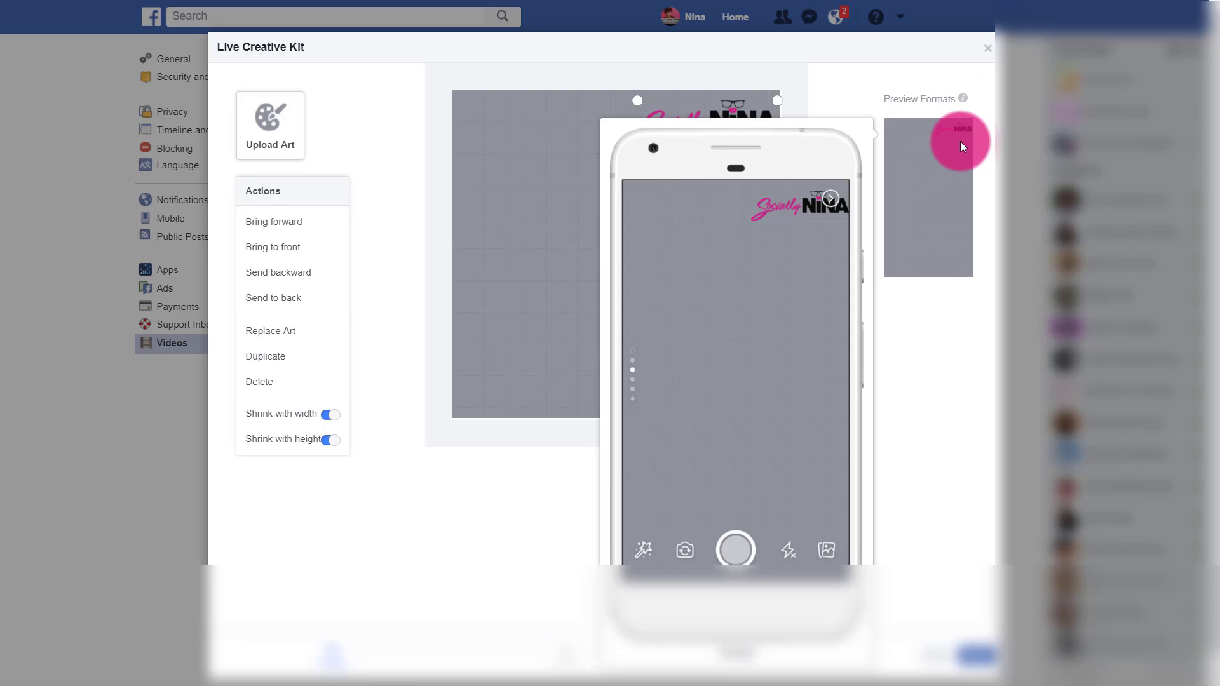
left_click(961, 145)
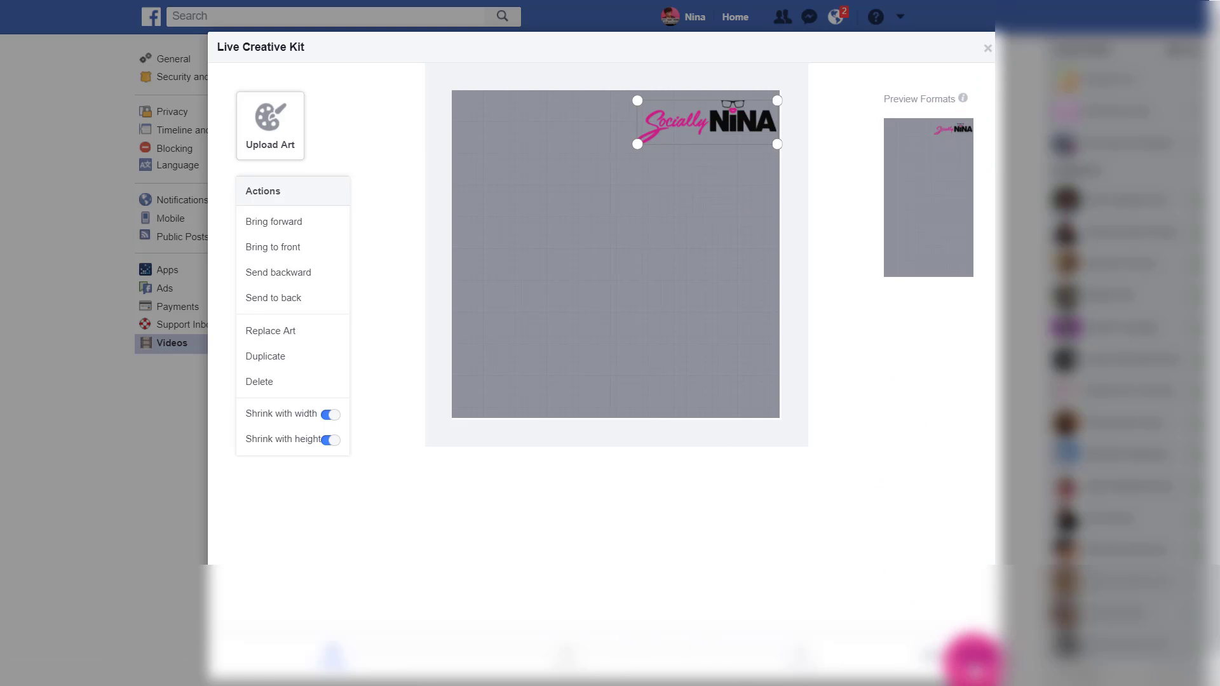
Continue to the kit's details and upload the video from the "Facebook Creators - Love Creators kit" folder as the intro video
left_click(975, 661)
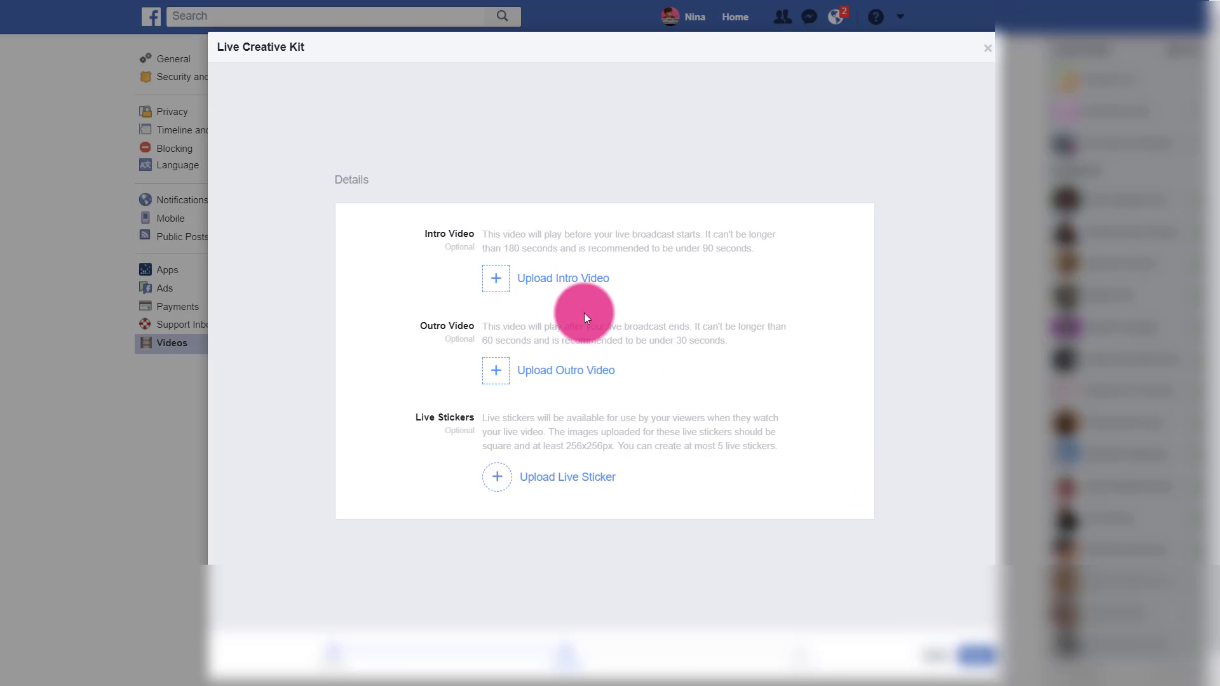
left_click(578, 281)
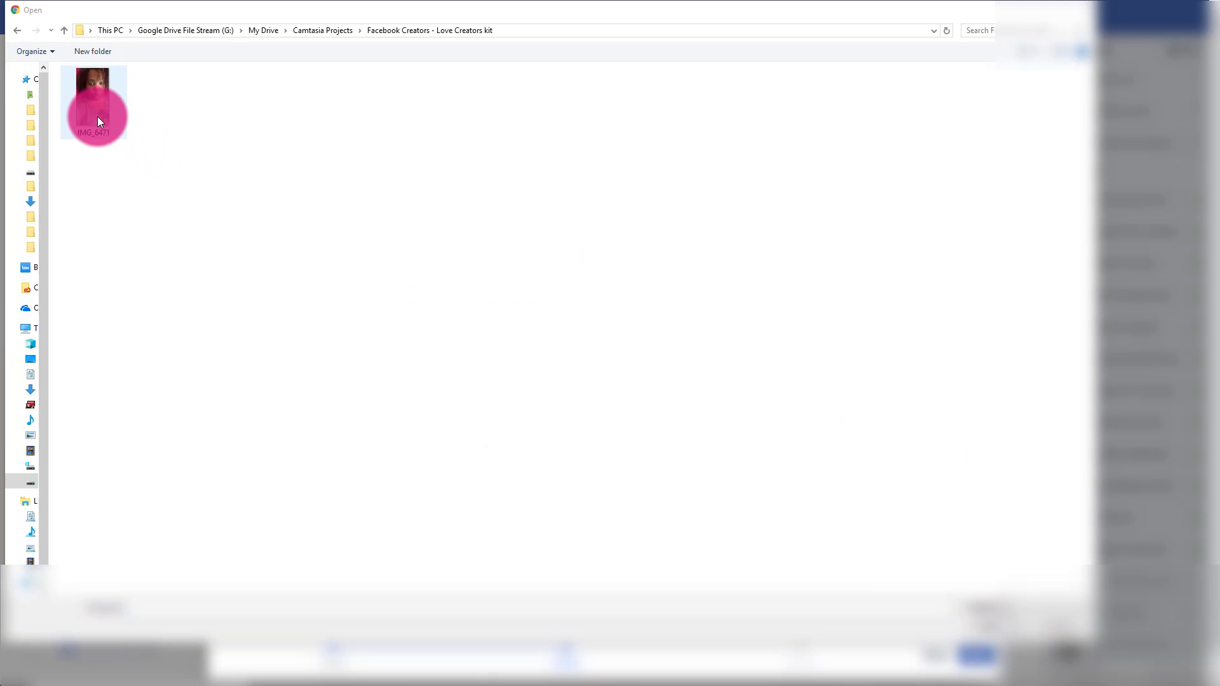
double_click(98, 121)
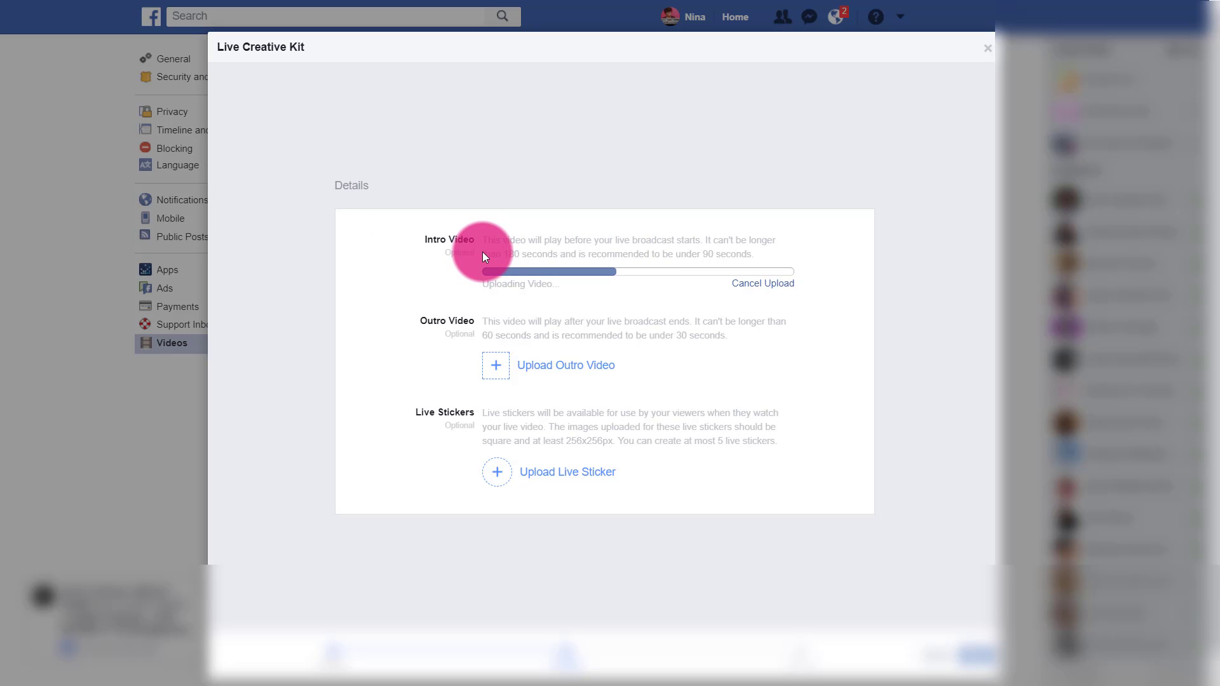
Read the maximum and recommended lengths for the intro and outro videos
left_click_drag(482, 253, 554, 258)
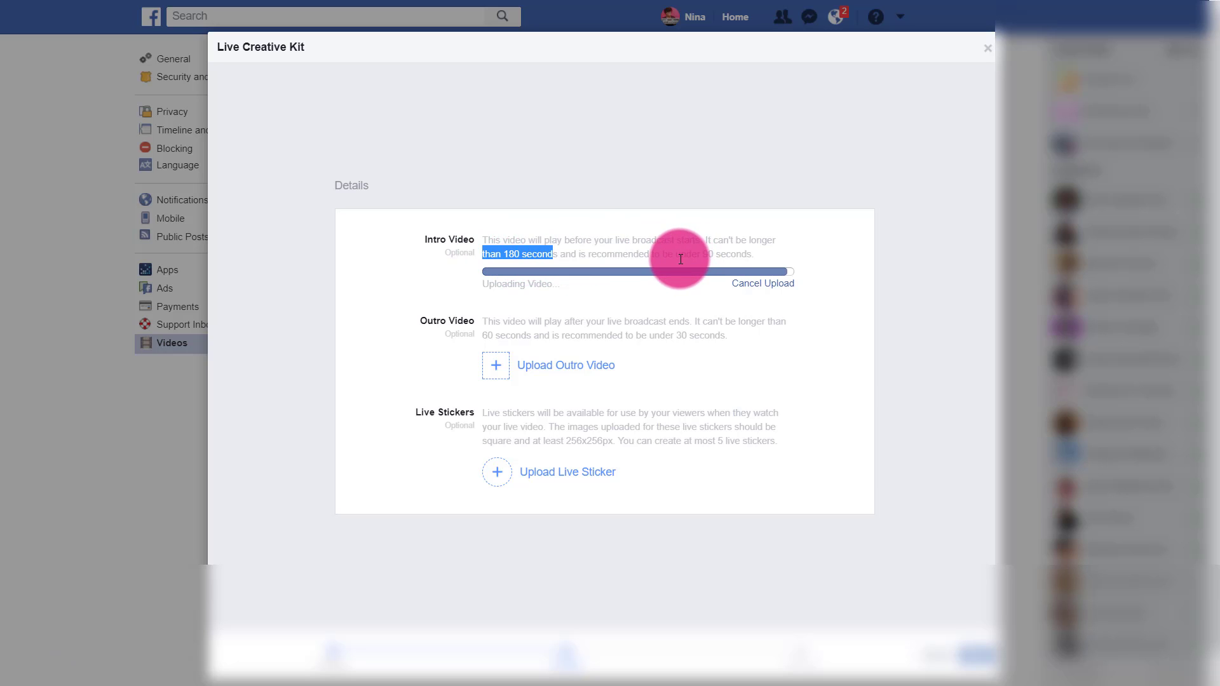
left_click(702, 252)
left_click_drag(701, 253, 759, 255)
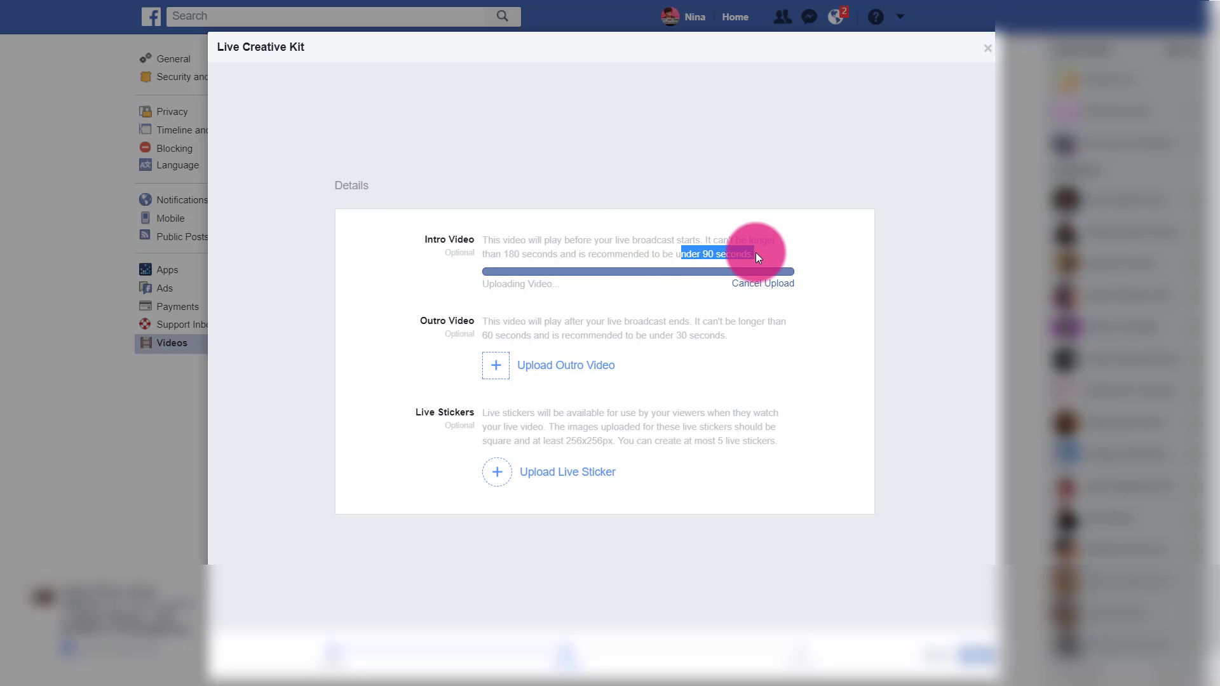
left_click(756, 256)
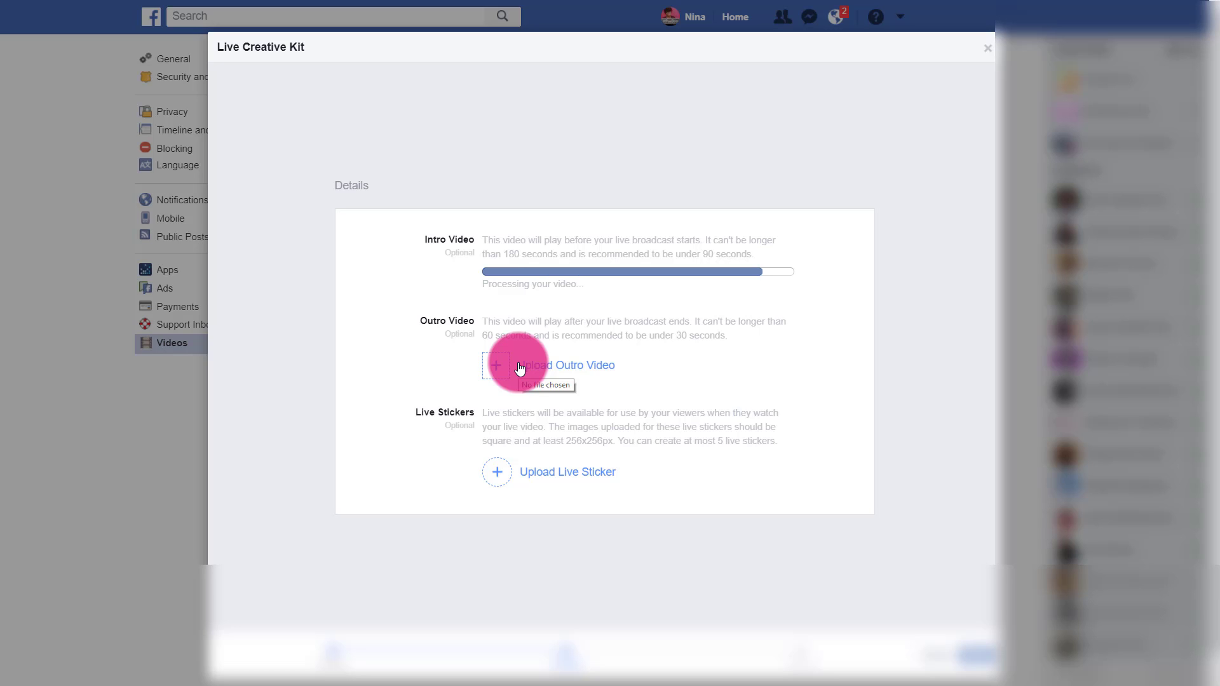
left_click_drag(739, 334, 481, 337)
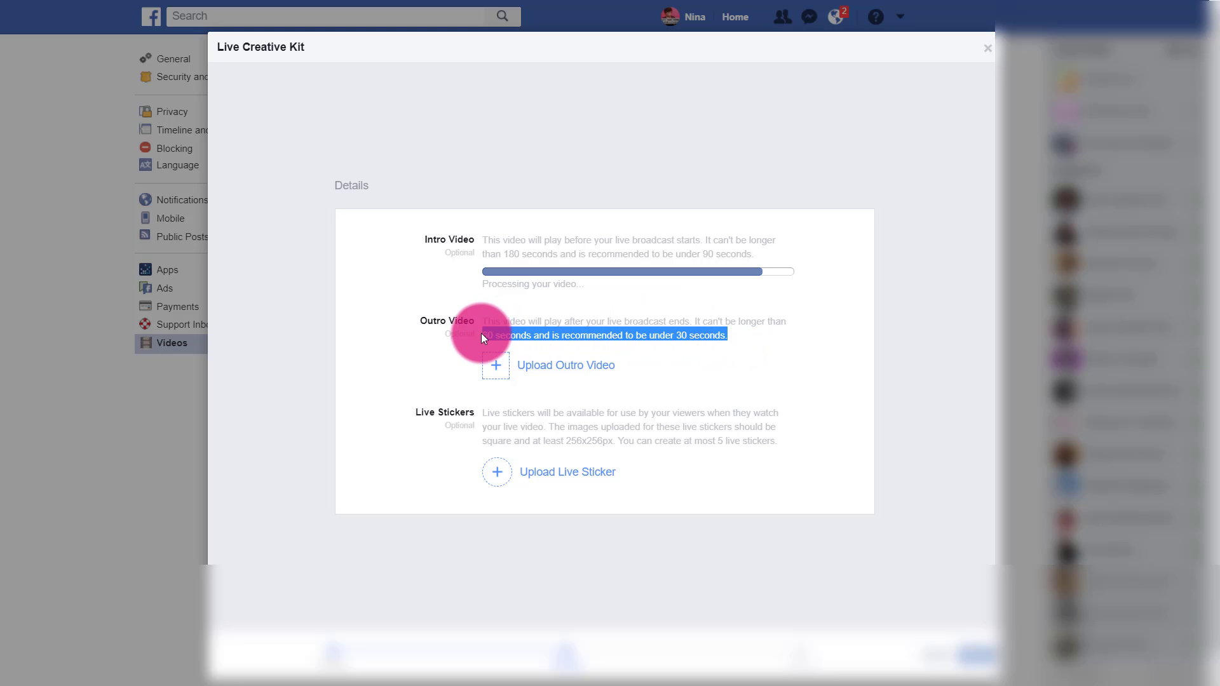
Highlight the recommended length in the outro video's description to check it again
left_click(672, 336)
left_click_drag(674, 337, 722, 337)
left_click(679, 438)
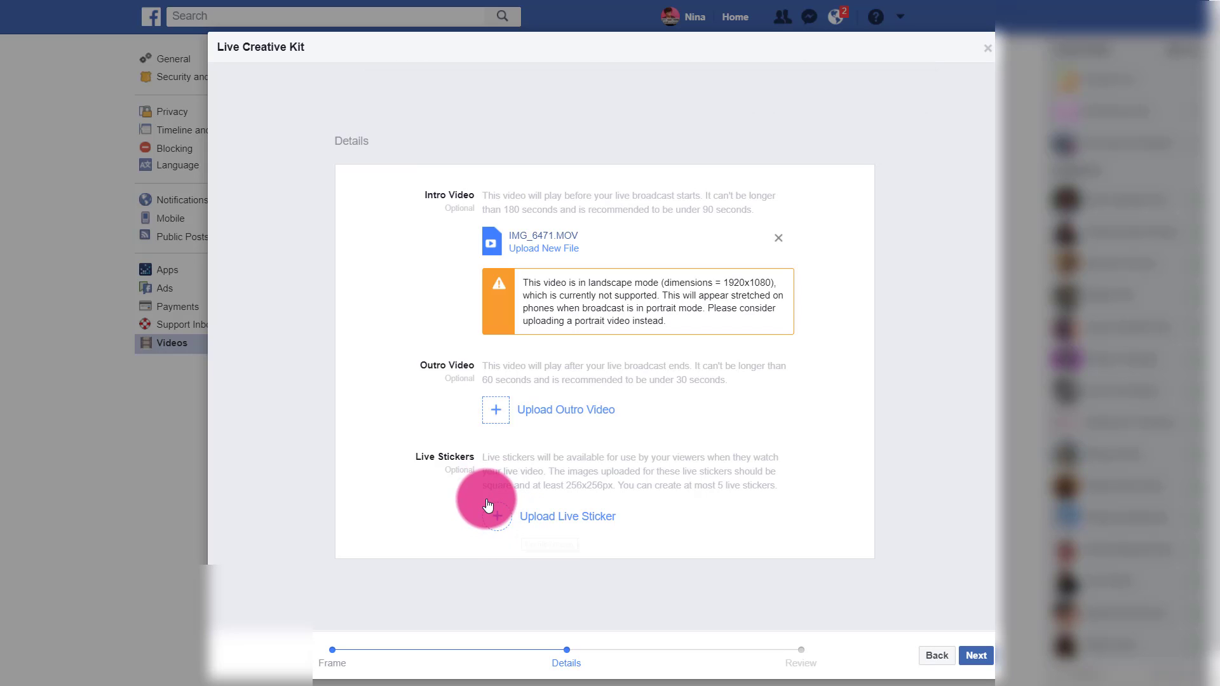
Upload "live sticker 256 x 256" from the Logos folder as a live sticker and check the sticker size and quantity limits
left_click(545, 518)
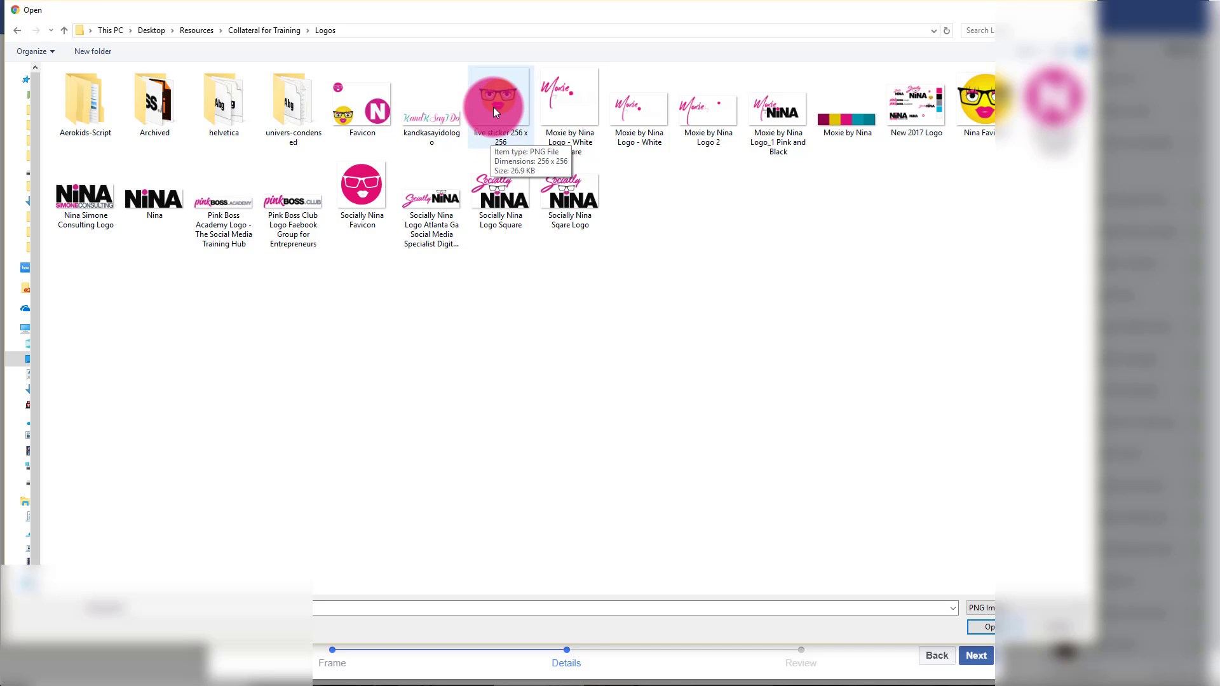
left_click(492, 108)
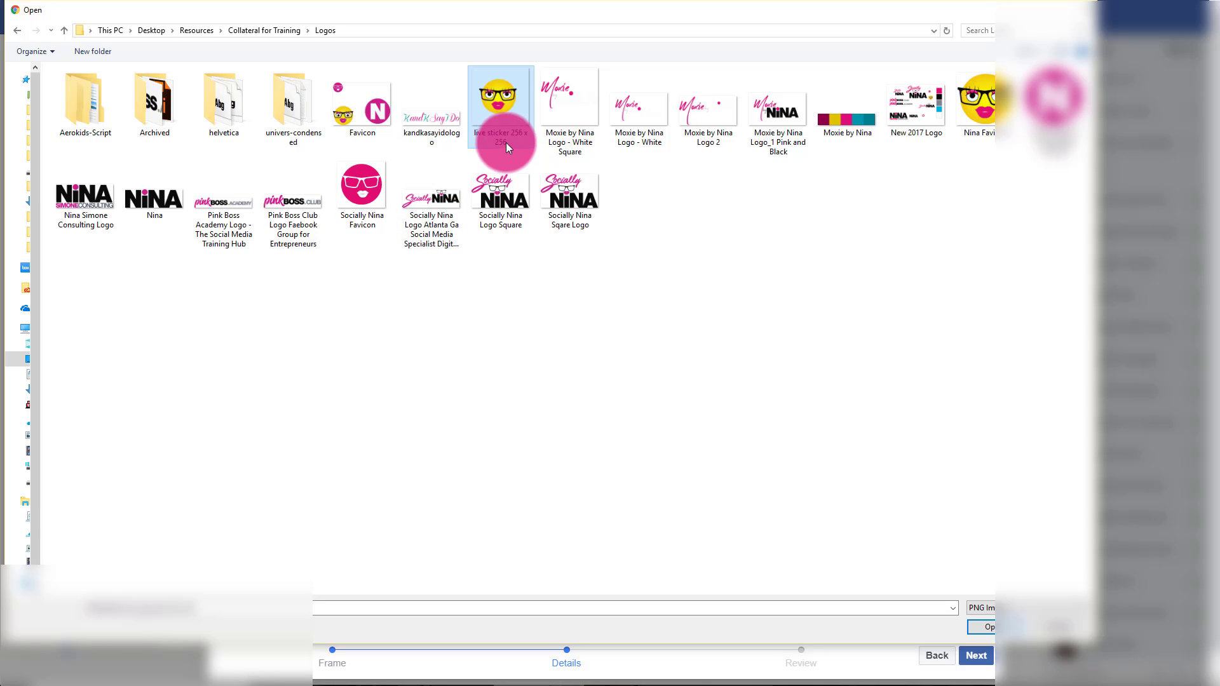
double_click(509, 113)
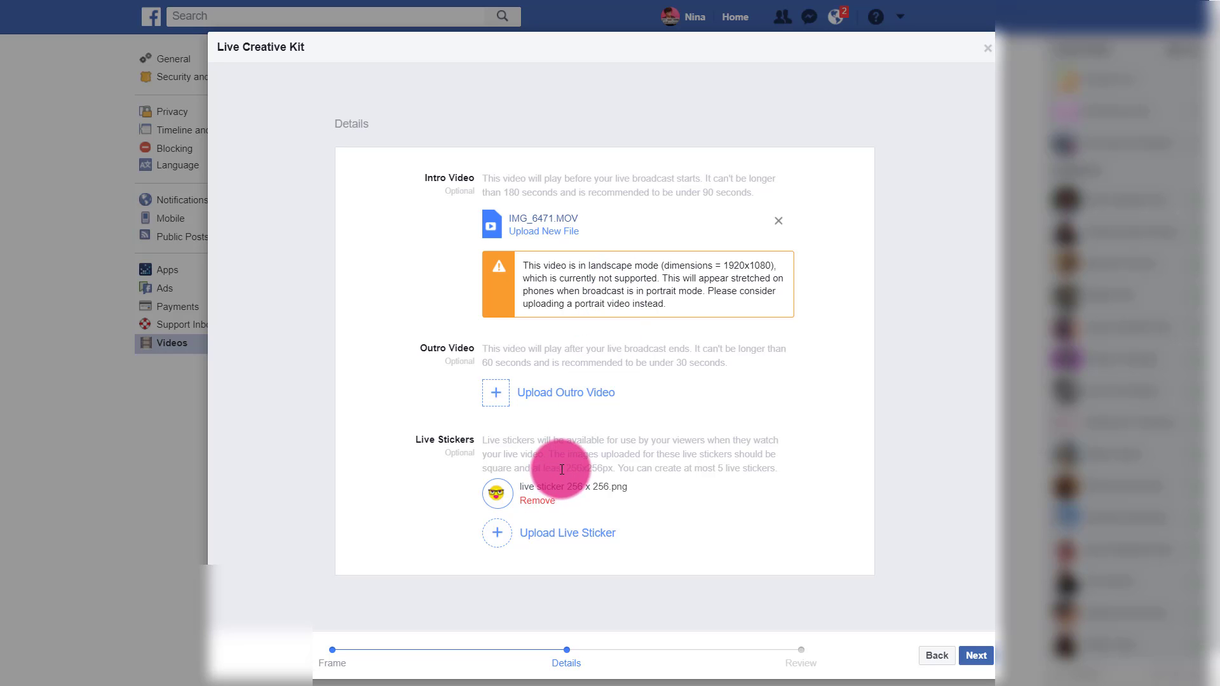
left_click_drag(560, 468, 776, 468)
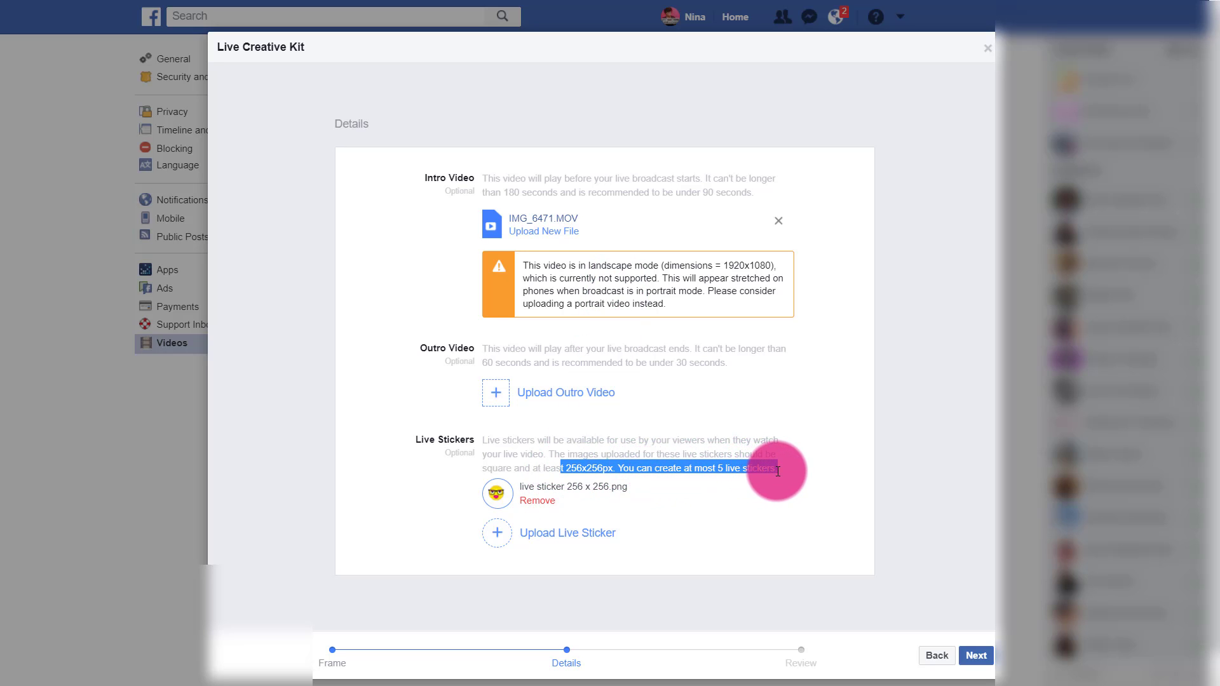
left_click(783, 518)
scroll(783, 518, "down", 1)
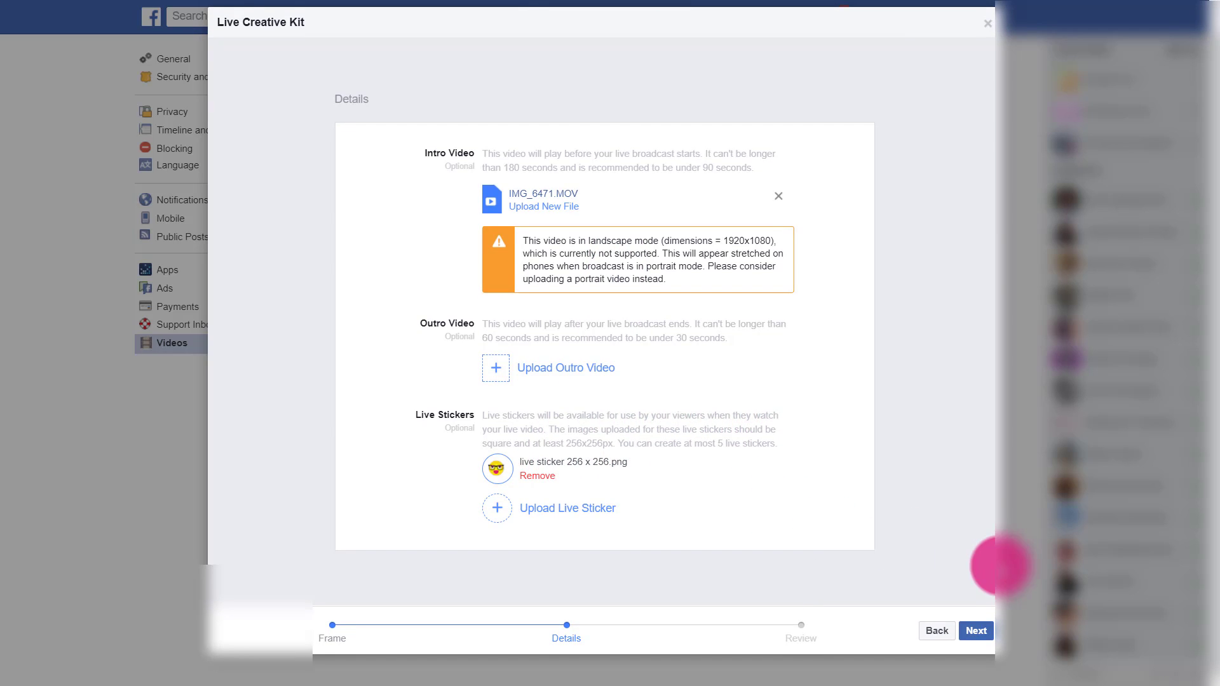
Continue to the kit's review, preview its intro video and its frame with stickers, and submit the kit
left_click(976, 631)
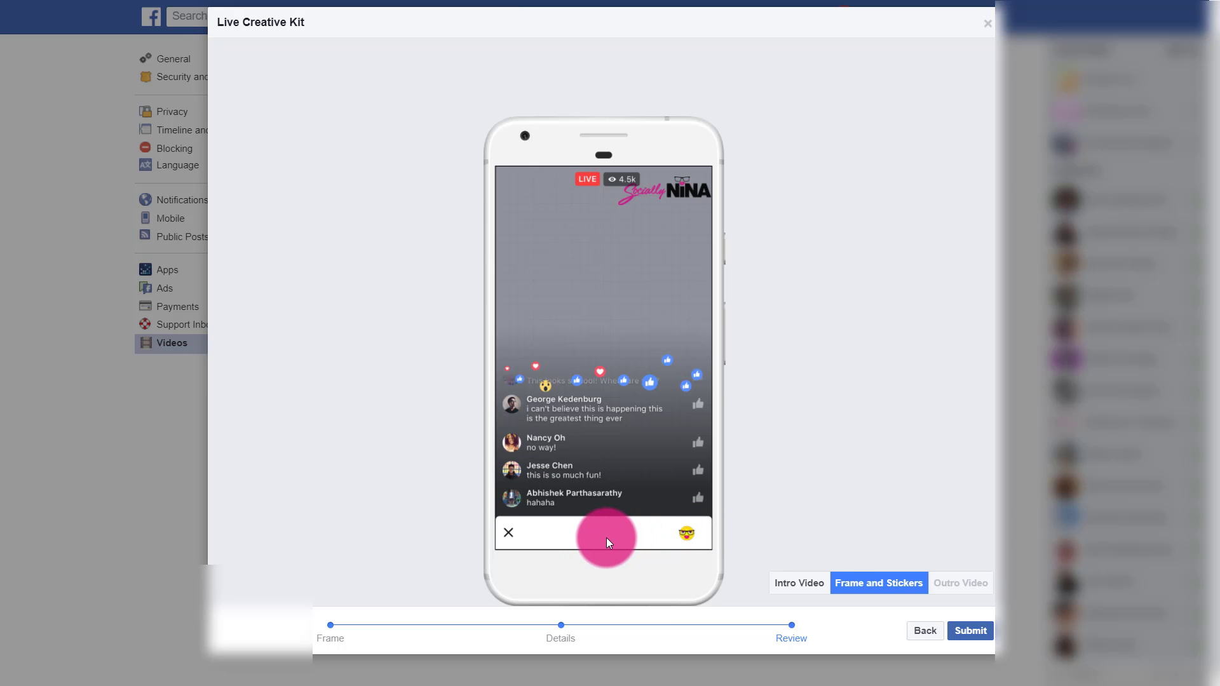
left_click(787, 607)
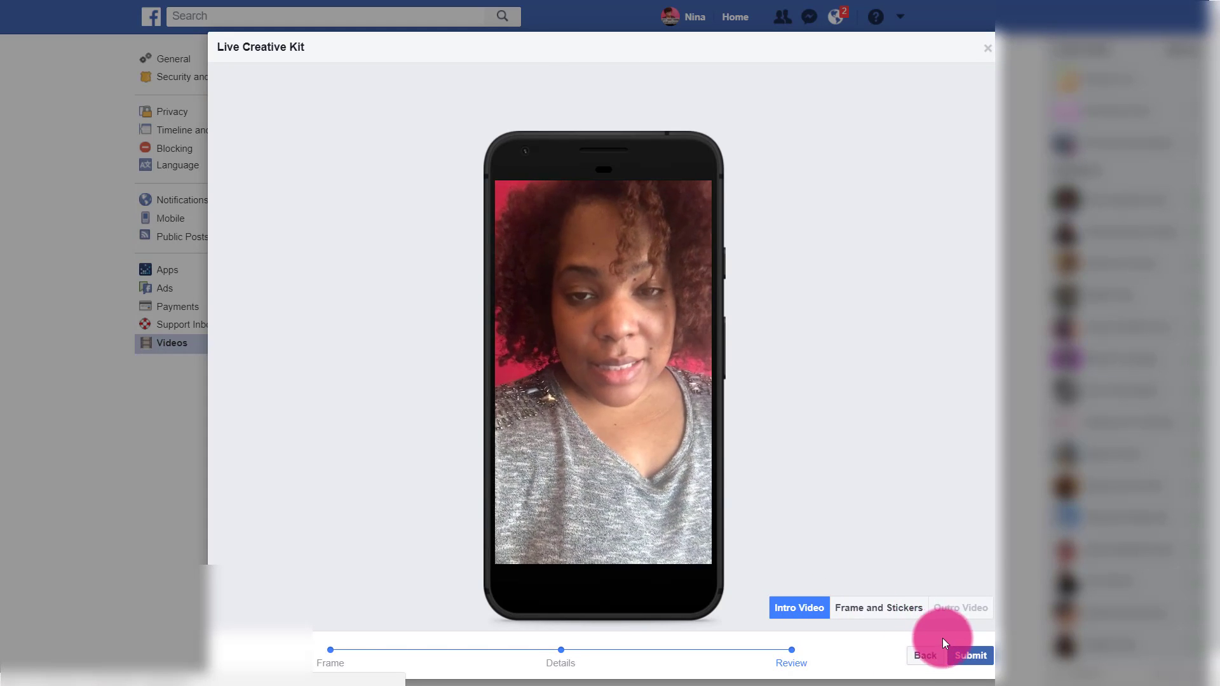
left_click(892, 607)
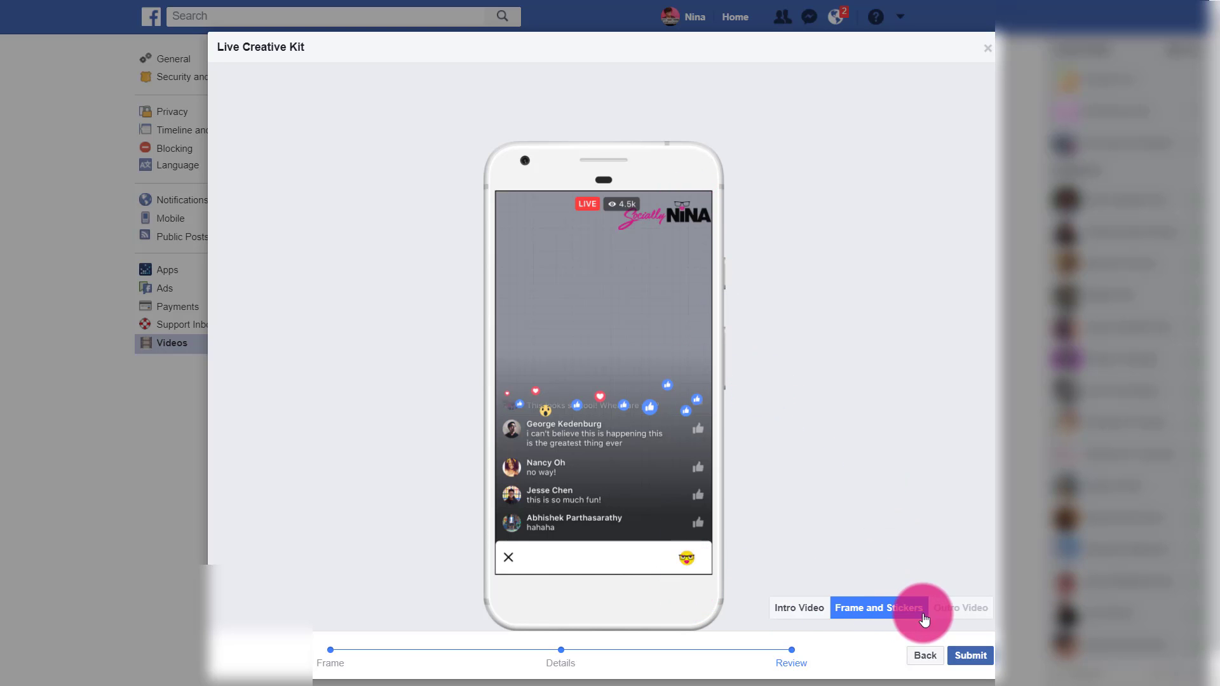
left_click(986, 660)
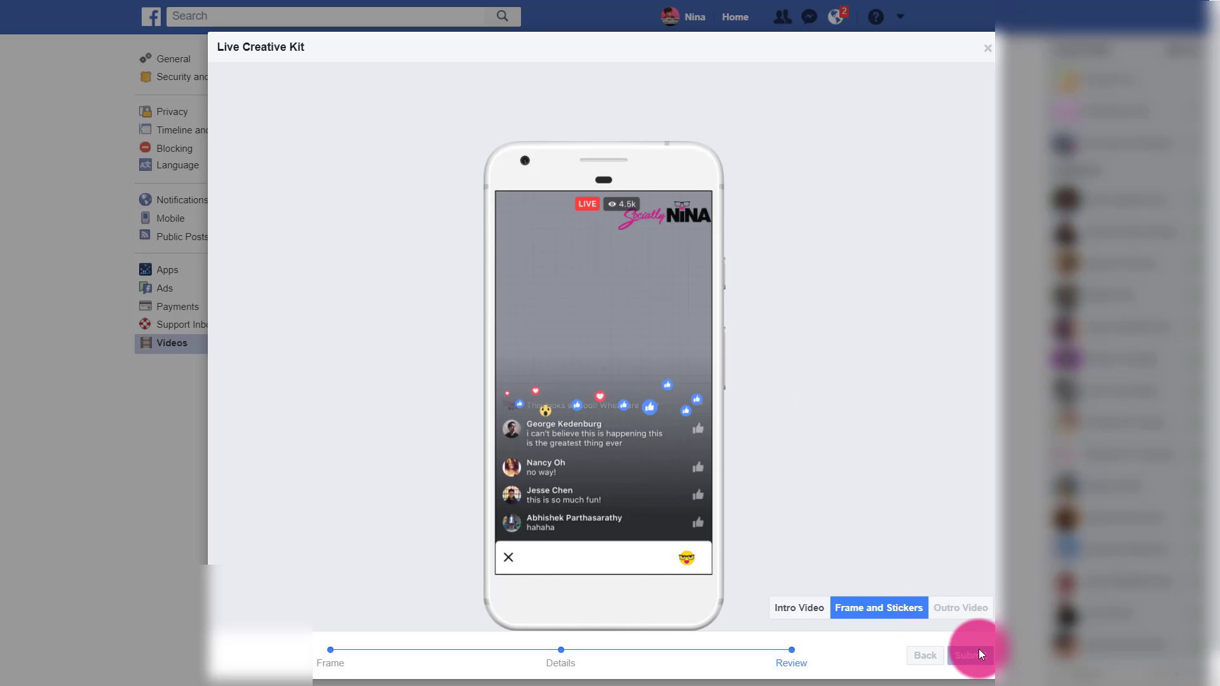